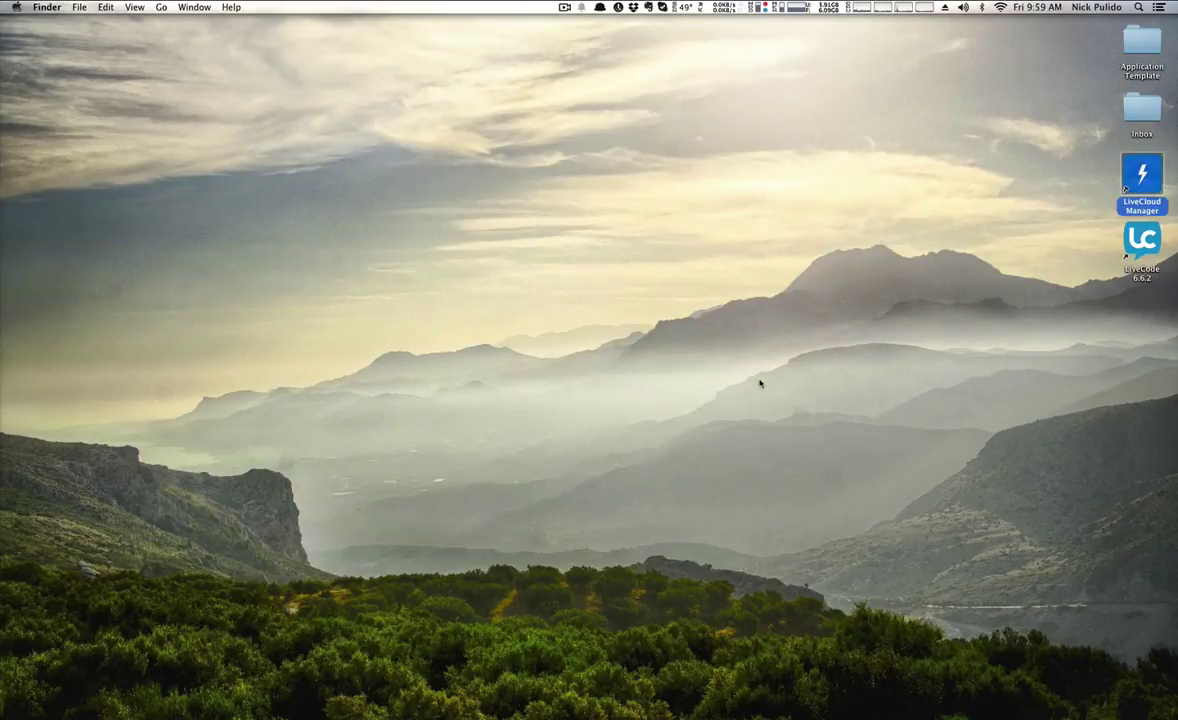
Launch LiveCloud Manager, log in, and name the new key set's database DemoDB.
double_click(1150, 189)
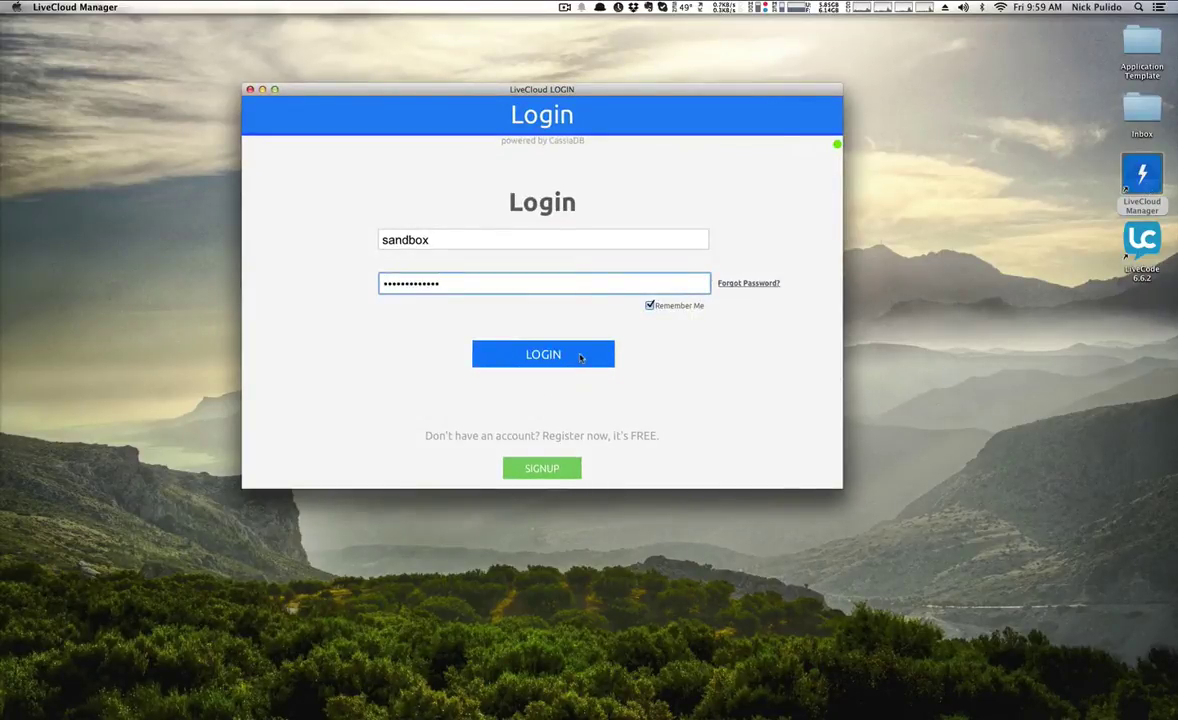
left_click(547, 364)
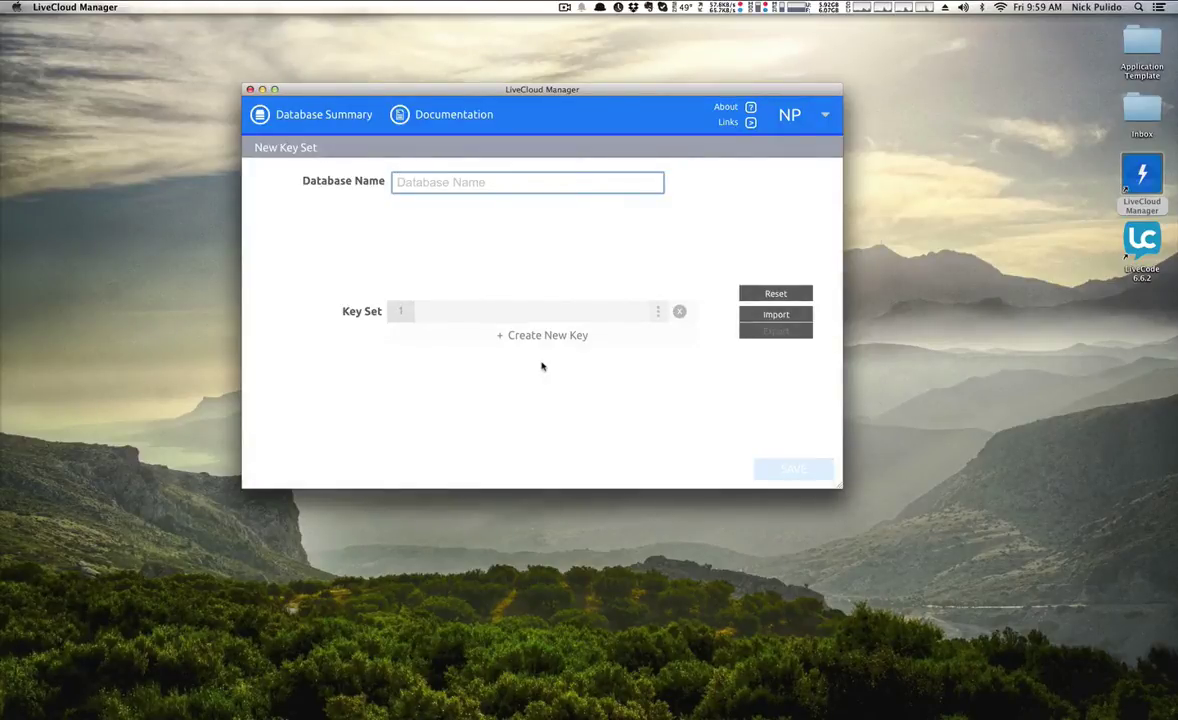
type("DemoDB")
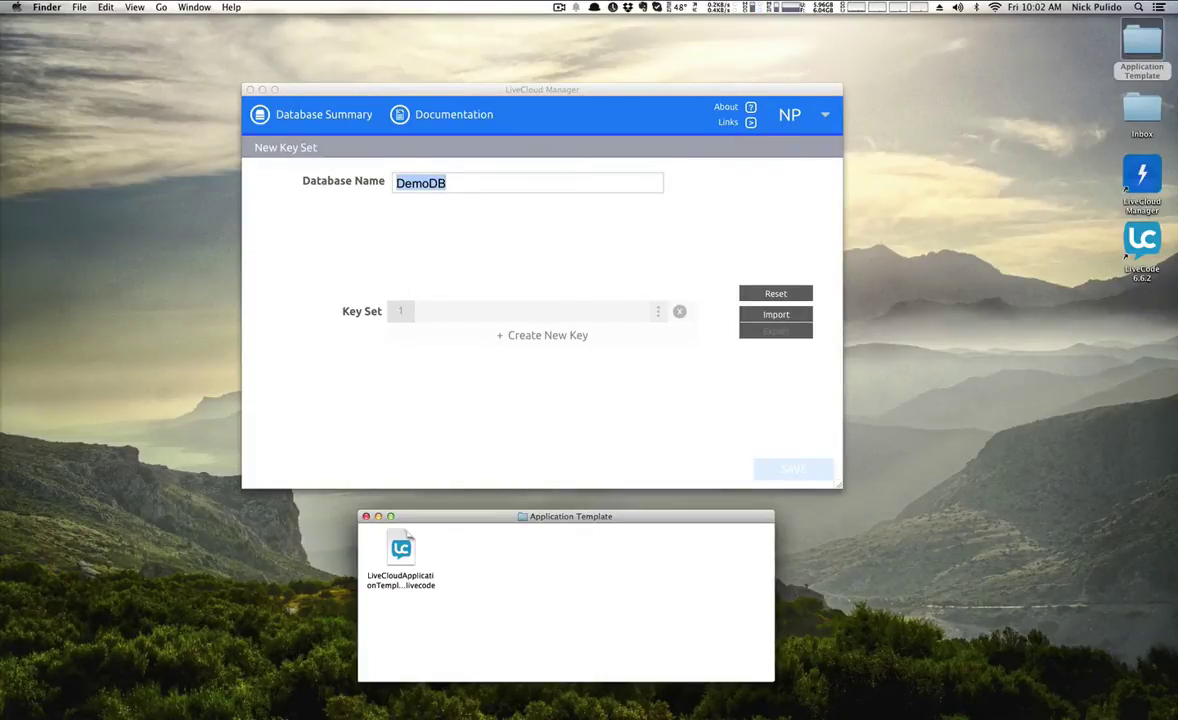
Open the Application Template .livecode stack in LiveCode from its Finder folder.
left_click(447, 310)
left_click(478, 563)
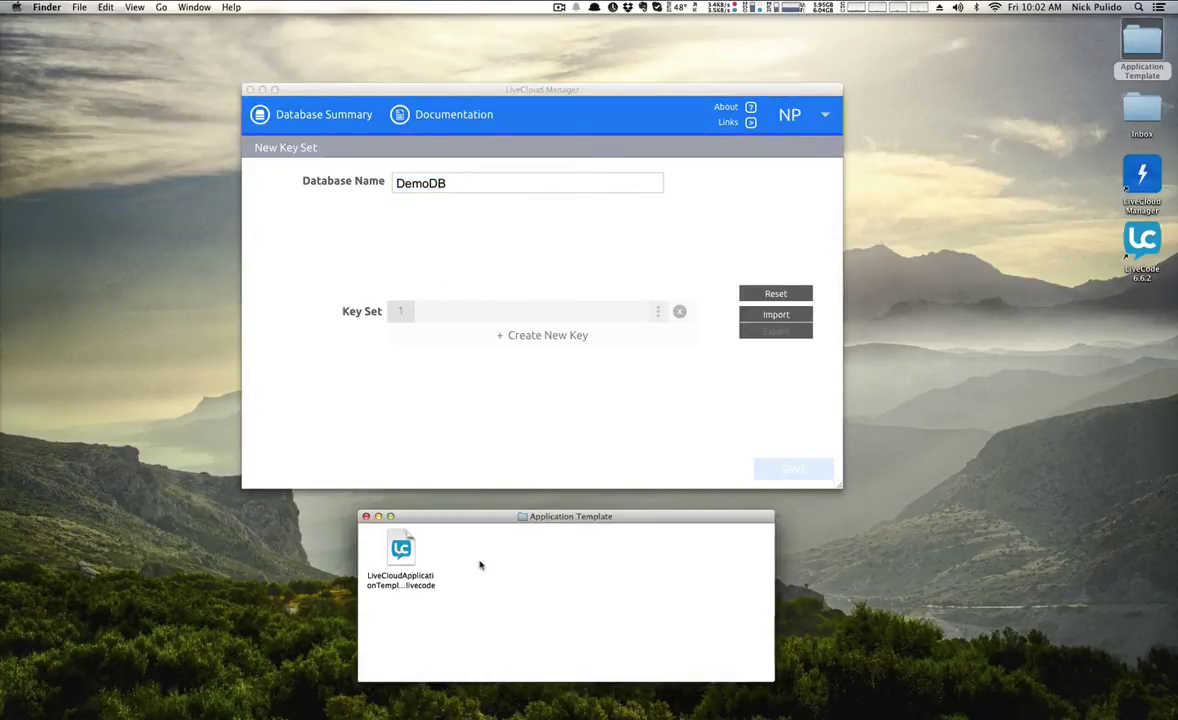
double_click(401, 548)
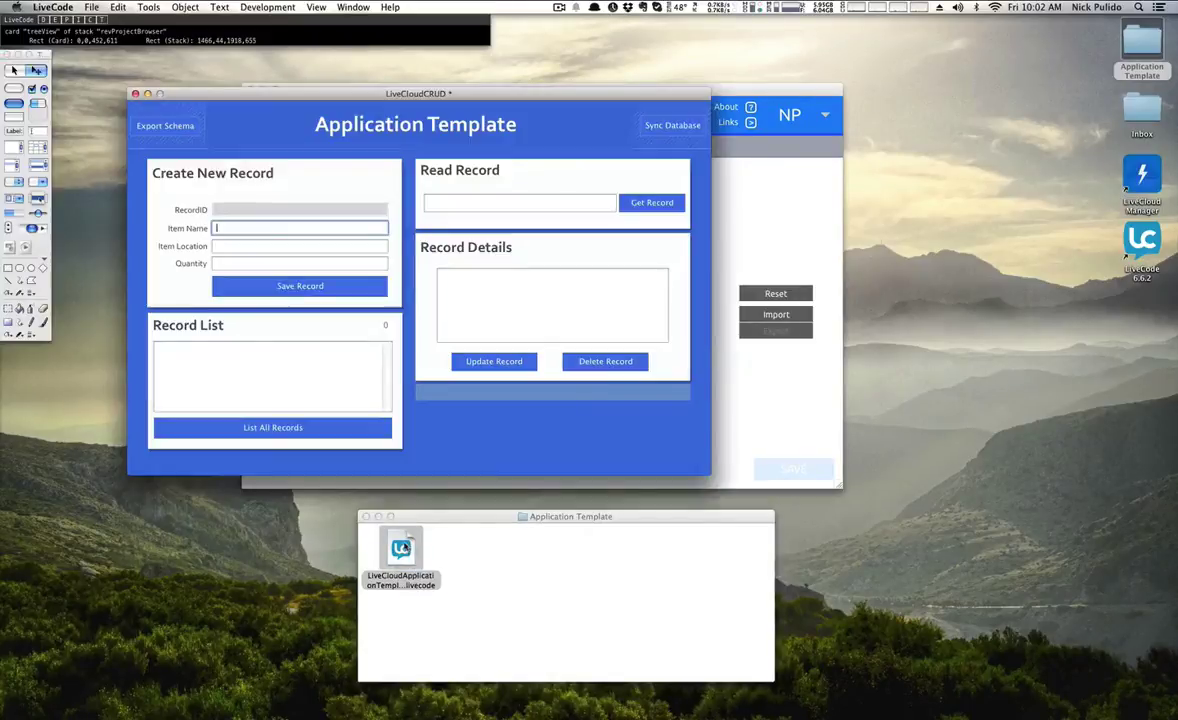
With the Browse tool, export the template's database schema to the clipboard.
left_click(14, 72)
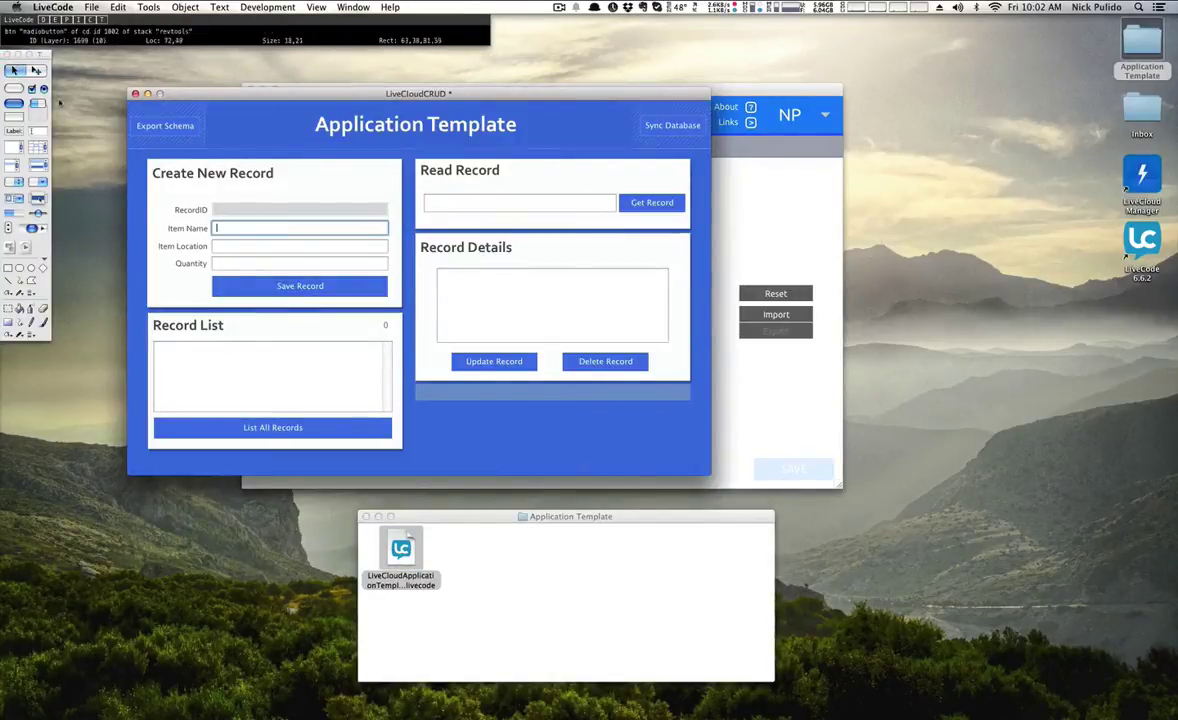
left_click(161, 130)
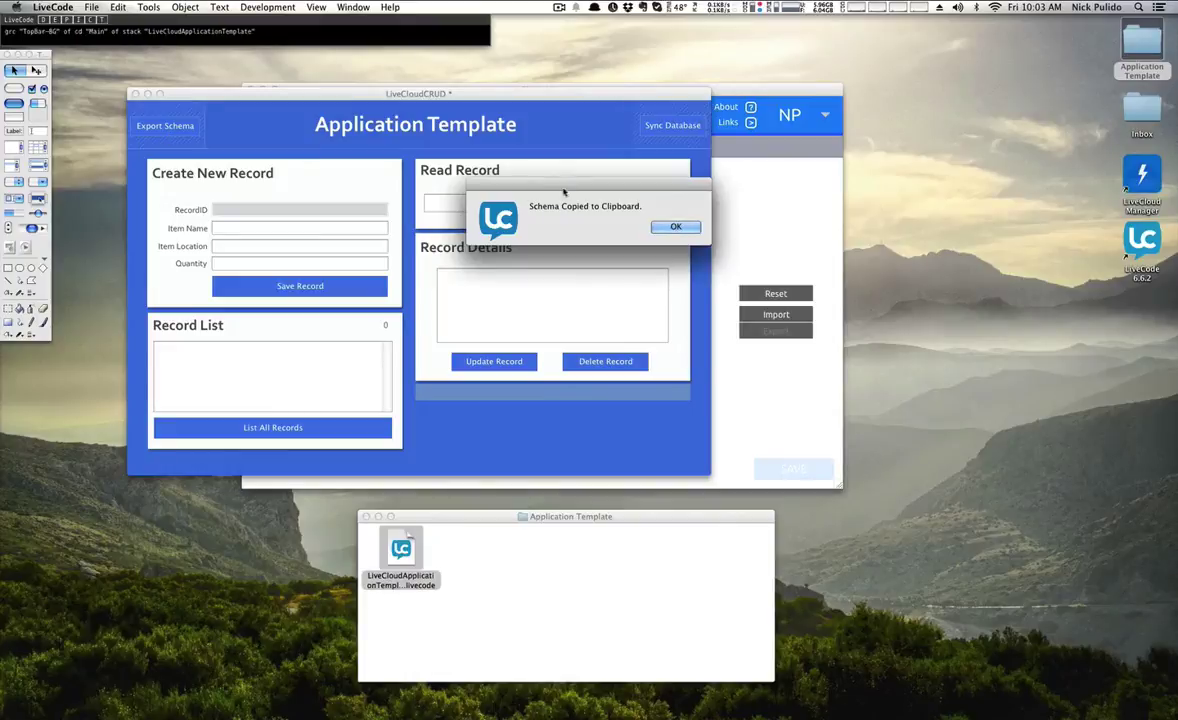
left_click(672, 227)
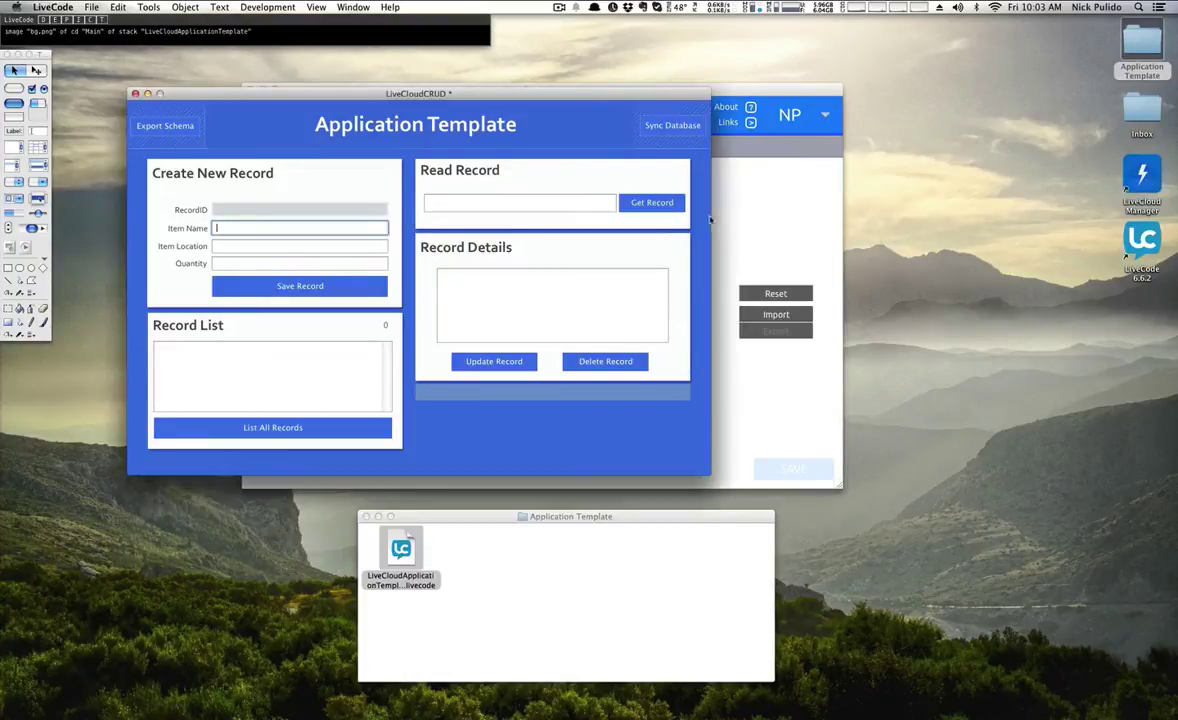
left_click(752, 207)
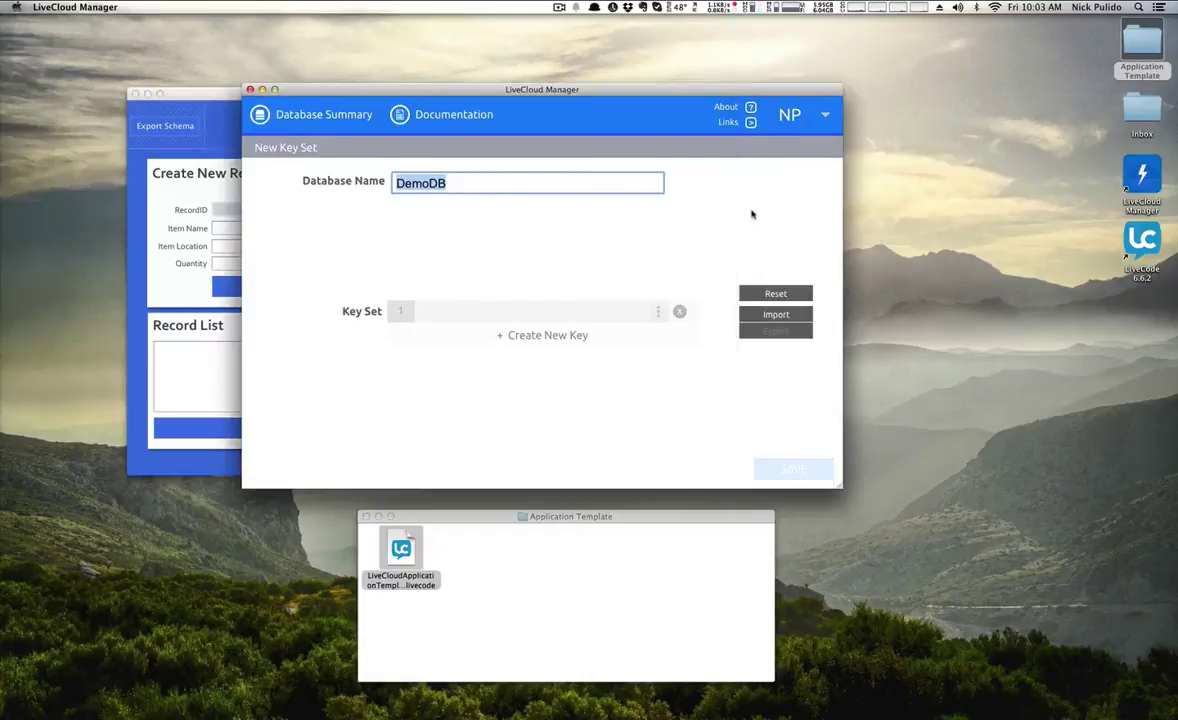
Import the copied schema into DemoDB, accepting the itemName, itemLocation and itemQuantity keys.
left_click(780, 317)
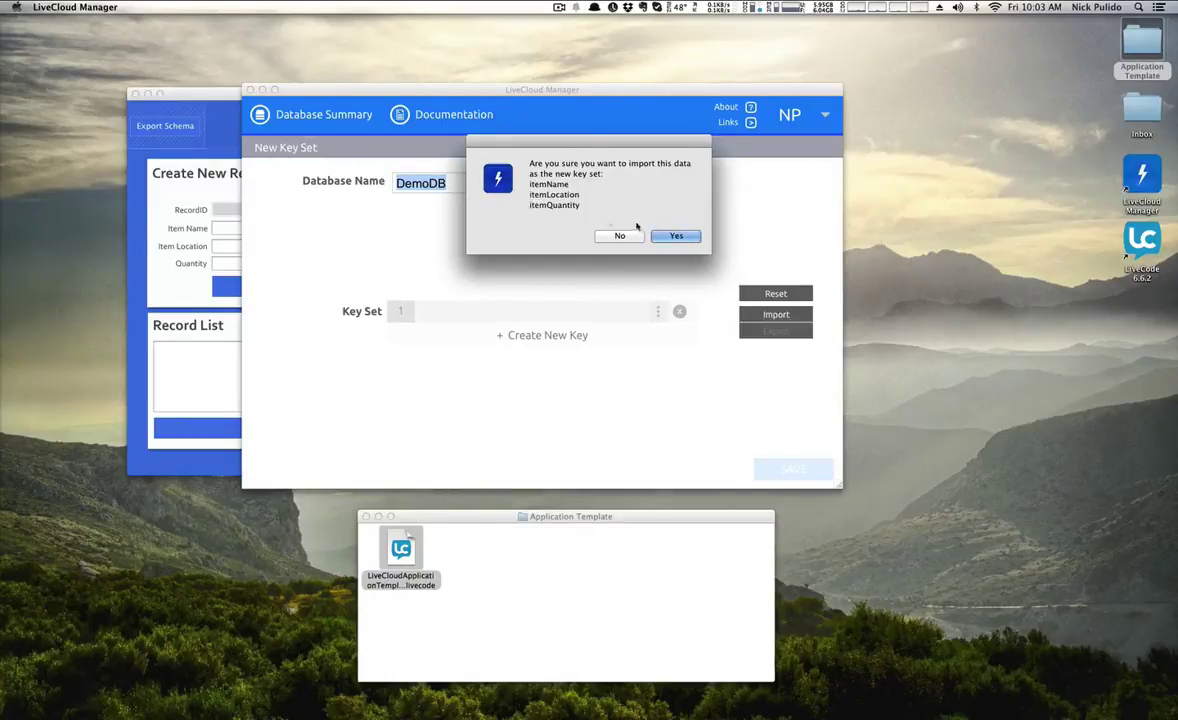
left_click(675, 236)
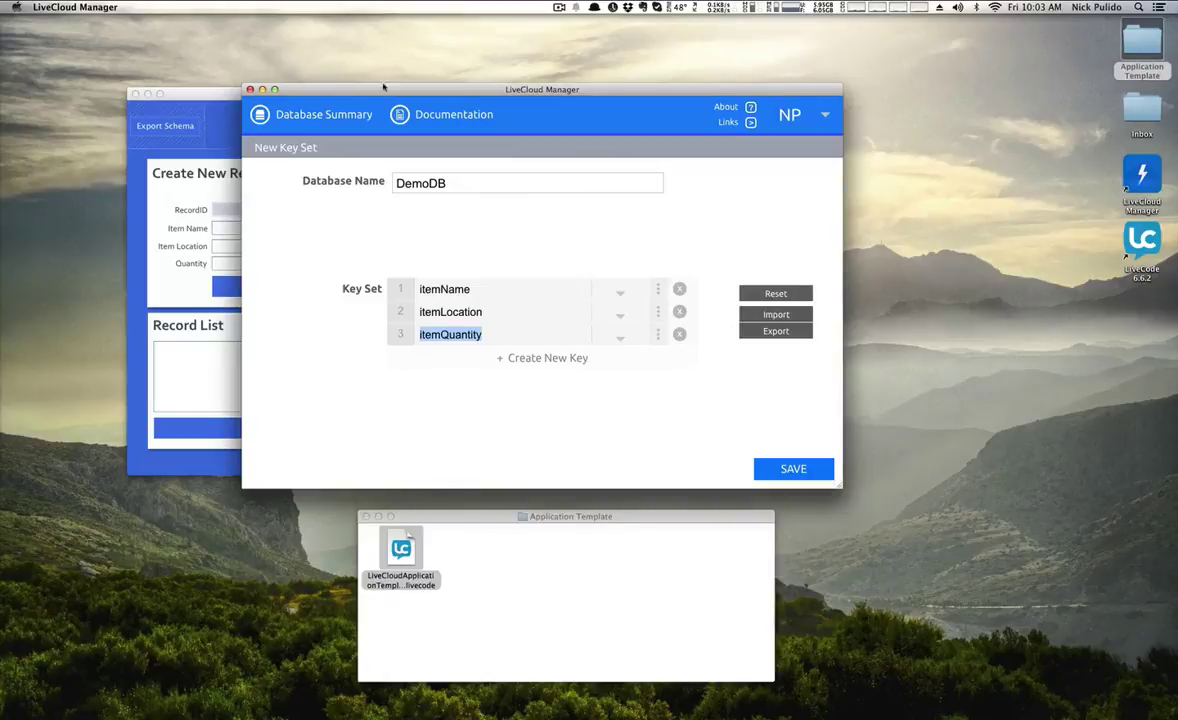
left_click_drag(412, 97, 401, 275)
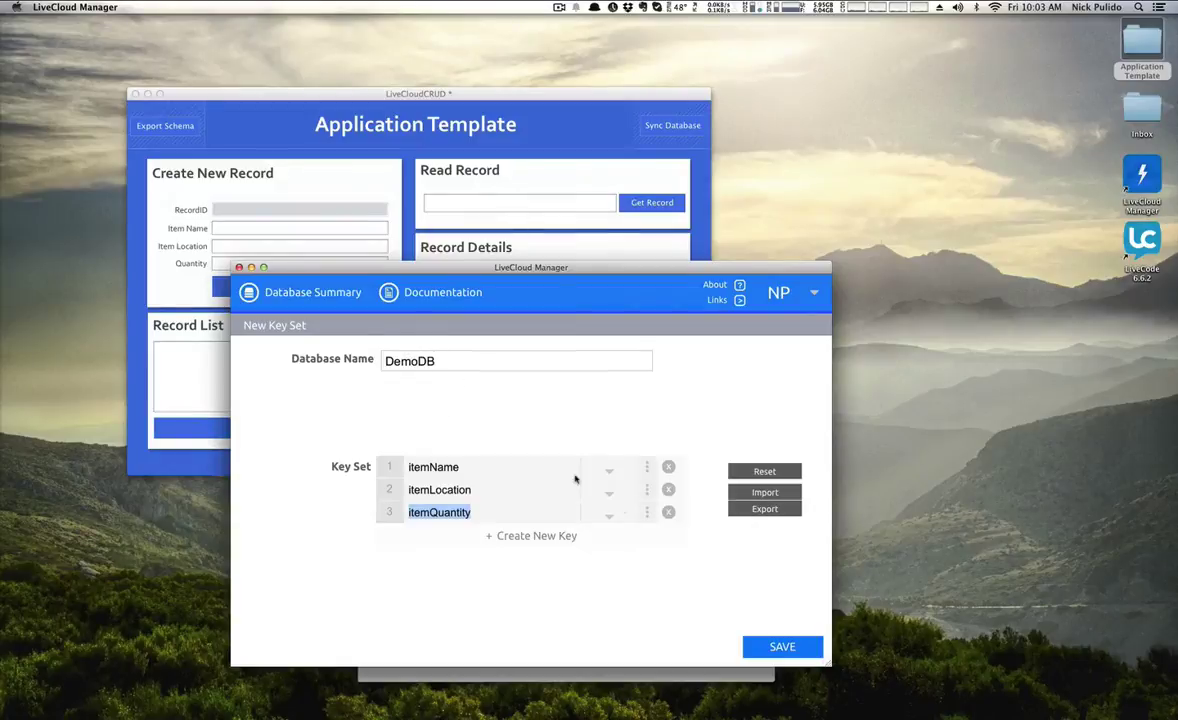
Save the DemoDB database with its key set and continue to the SDK page.
left_click(782, 646)
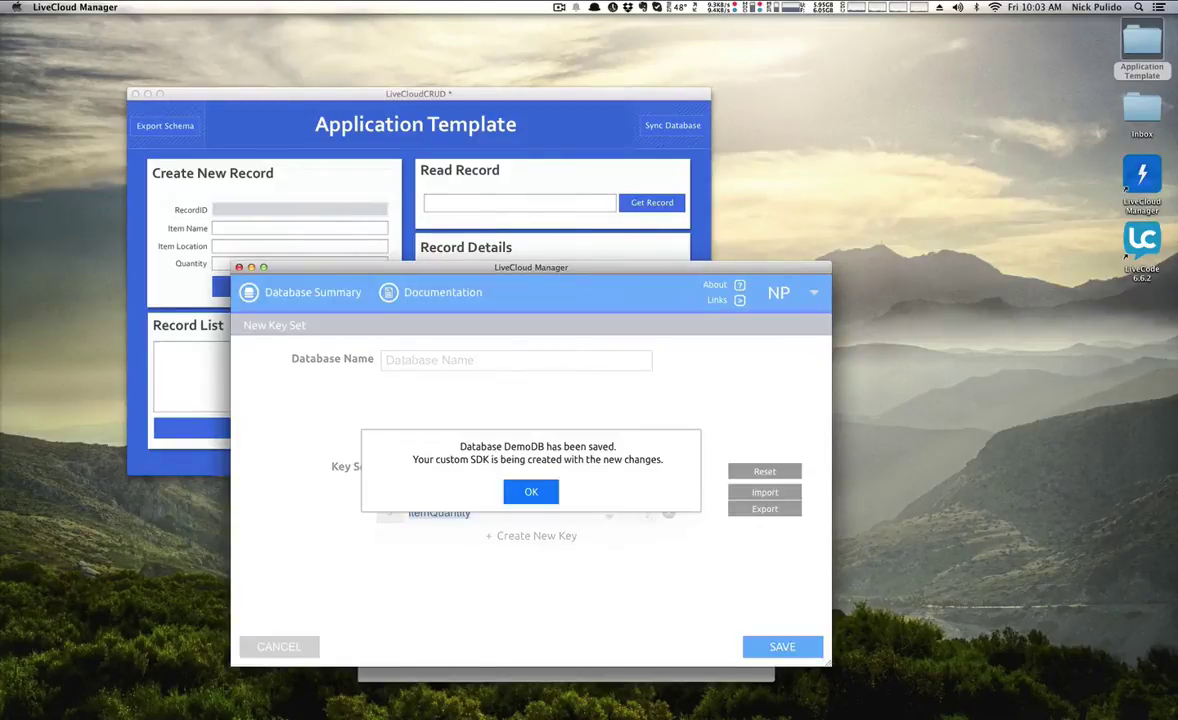
left_click(529, 487)
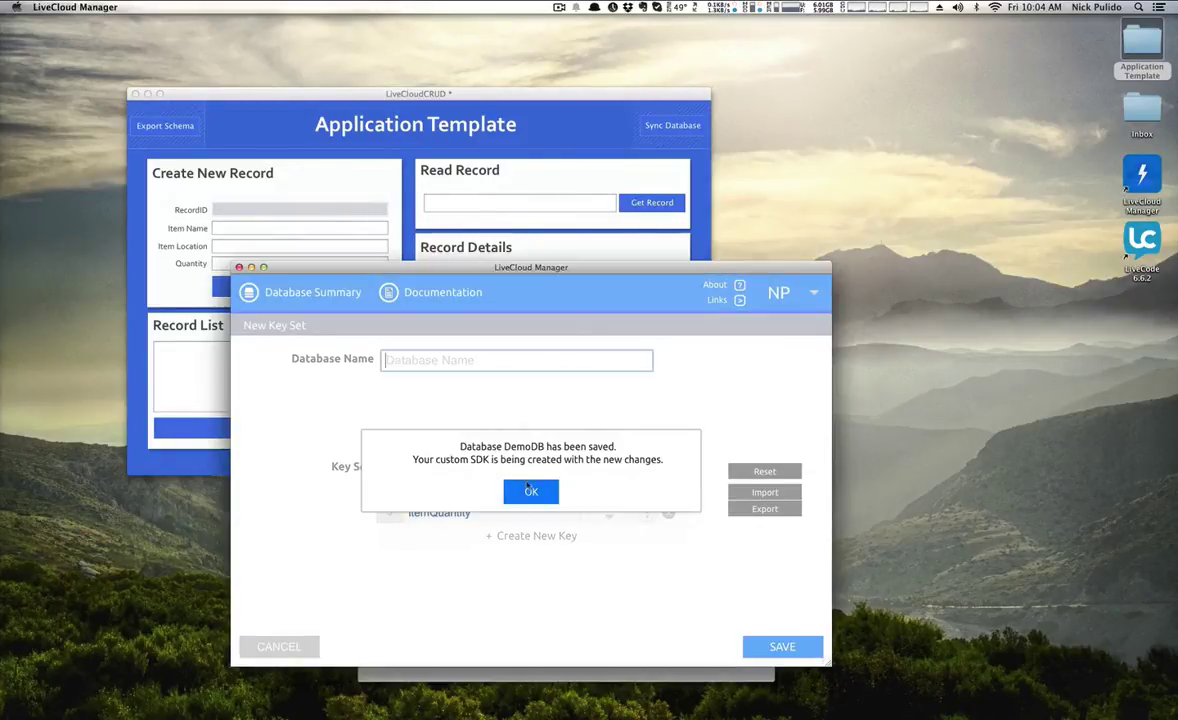
left_click(531, 492)
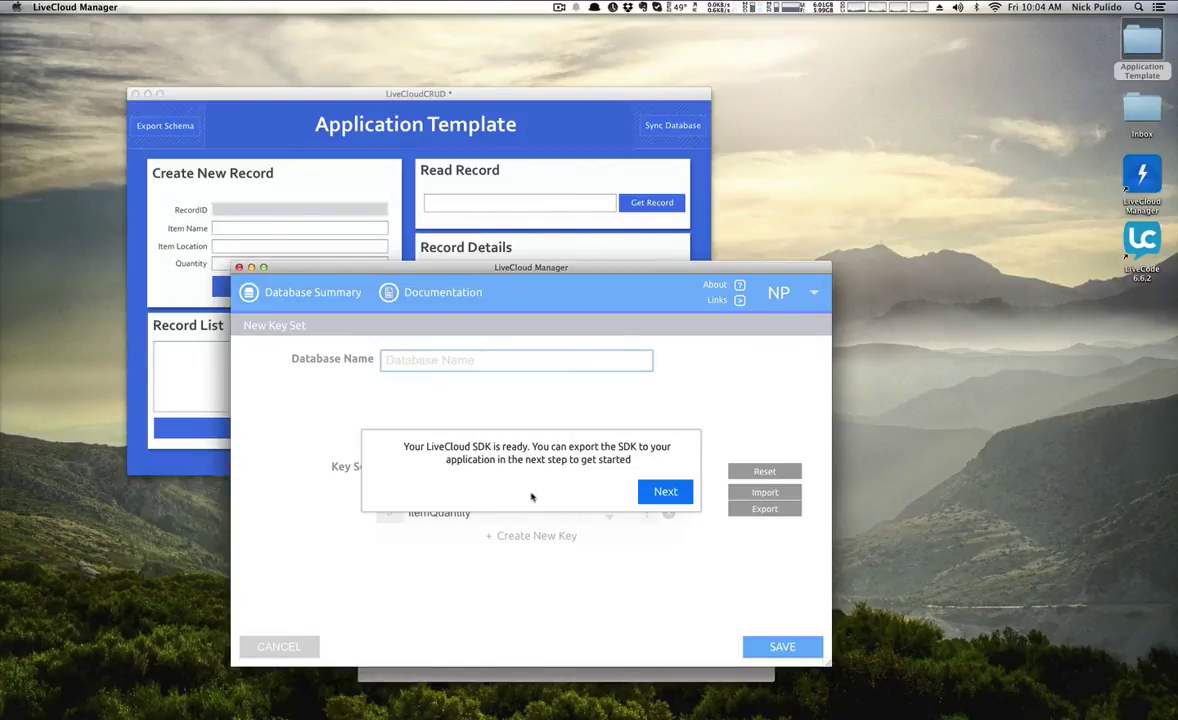
left_click(665, 492)
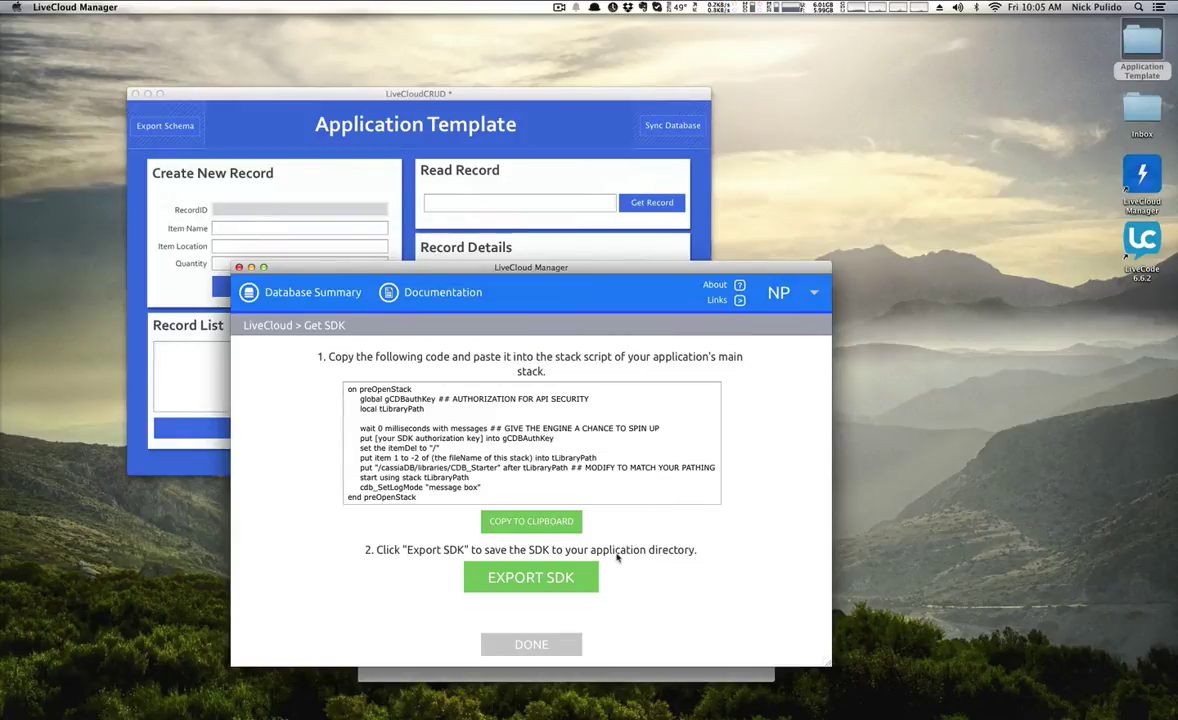
Export the LiveCloud SDK into the Desktop's Application Template folder.
left_click(576, 677)
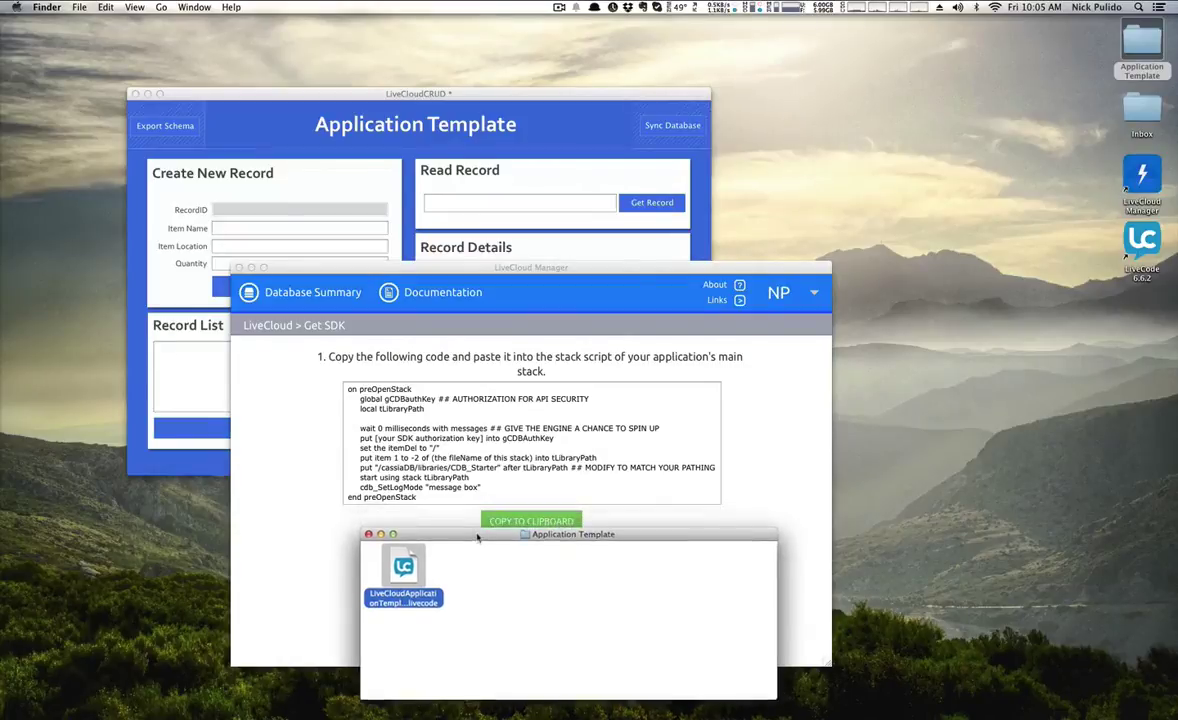
left_click(608, 470)
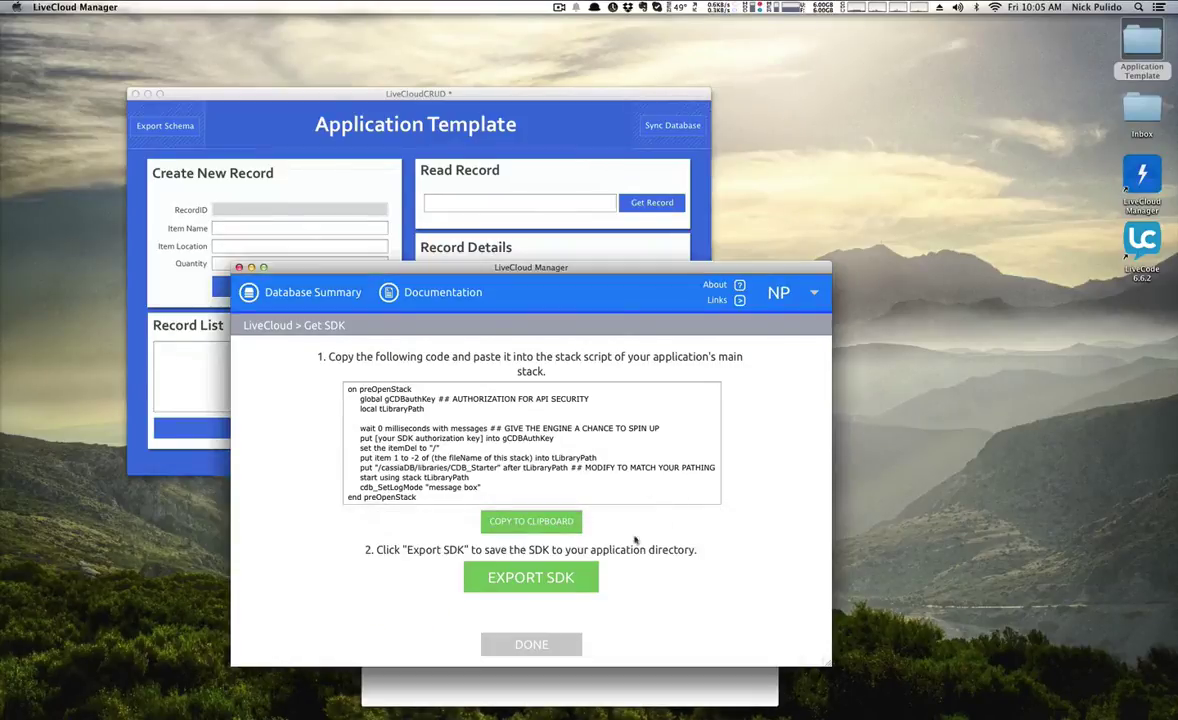
left_click(532, 580)
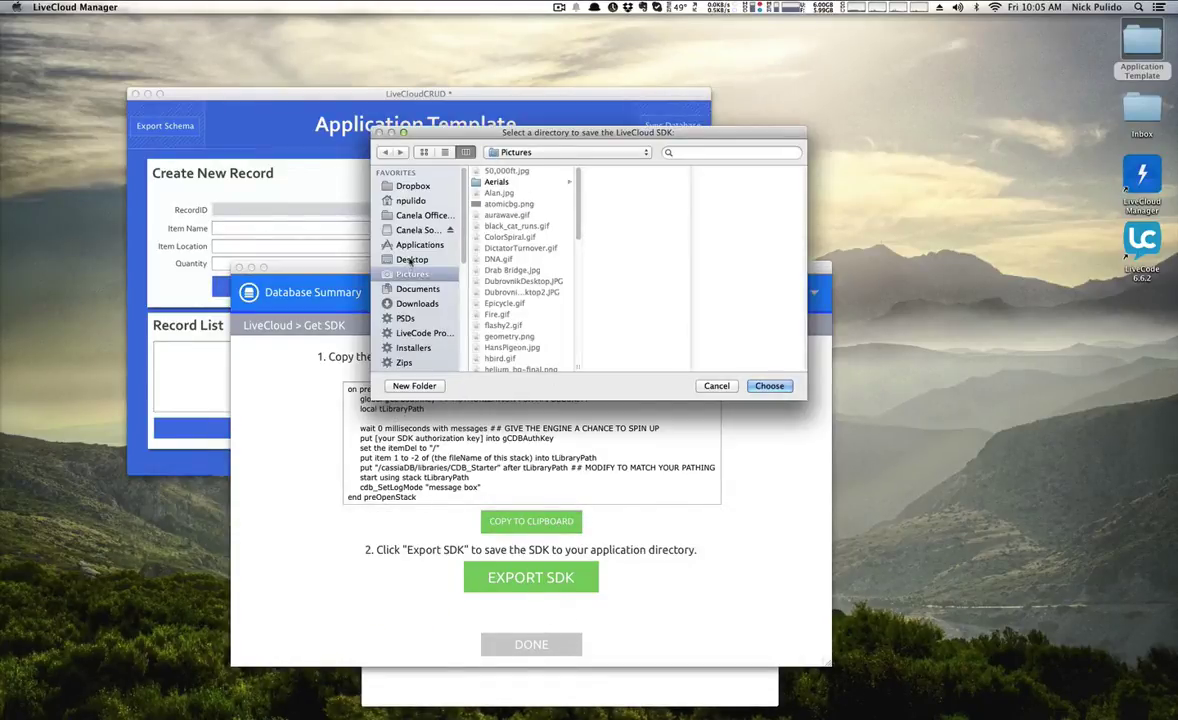
left_click(410, 260)
left_click(522, 171)
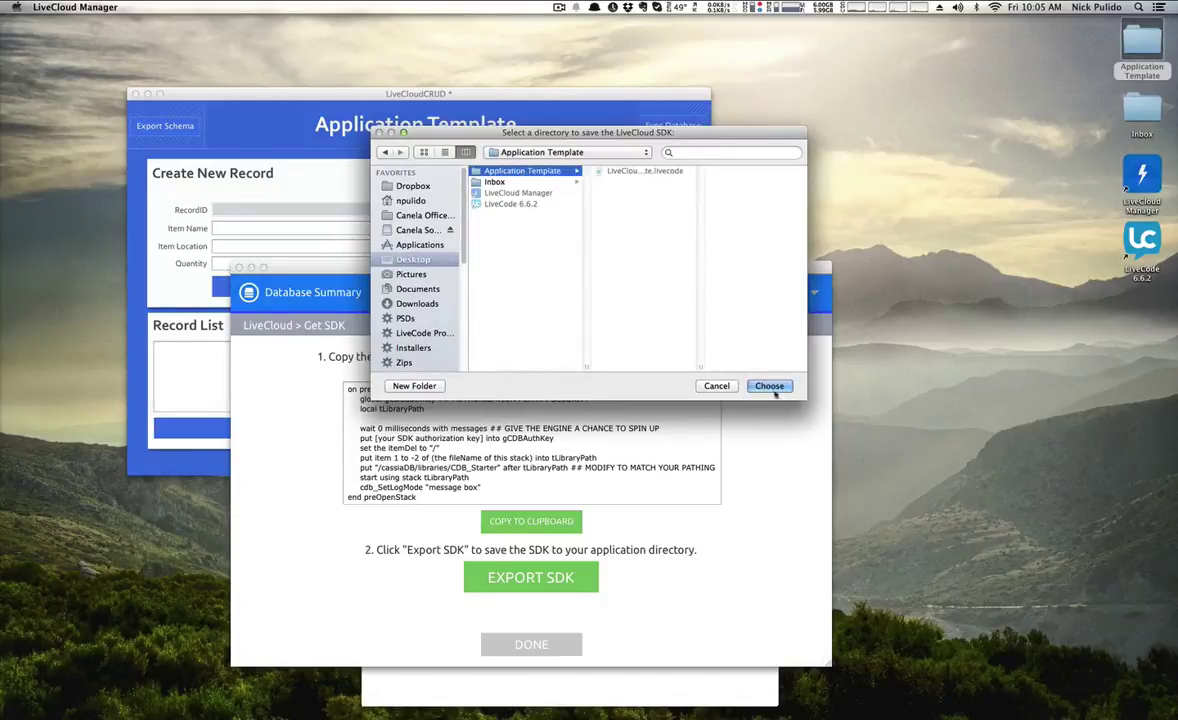
left_click(774, 391)
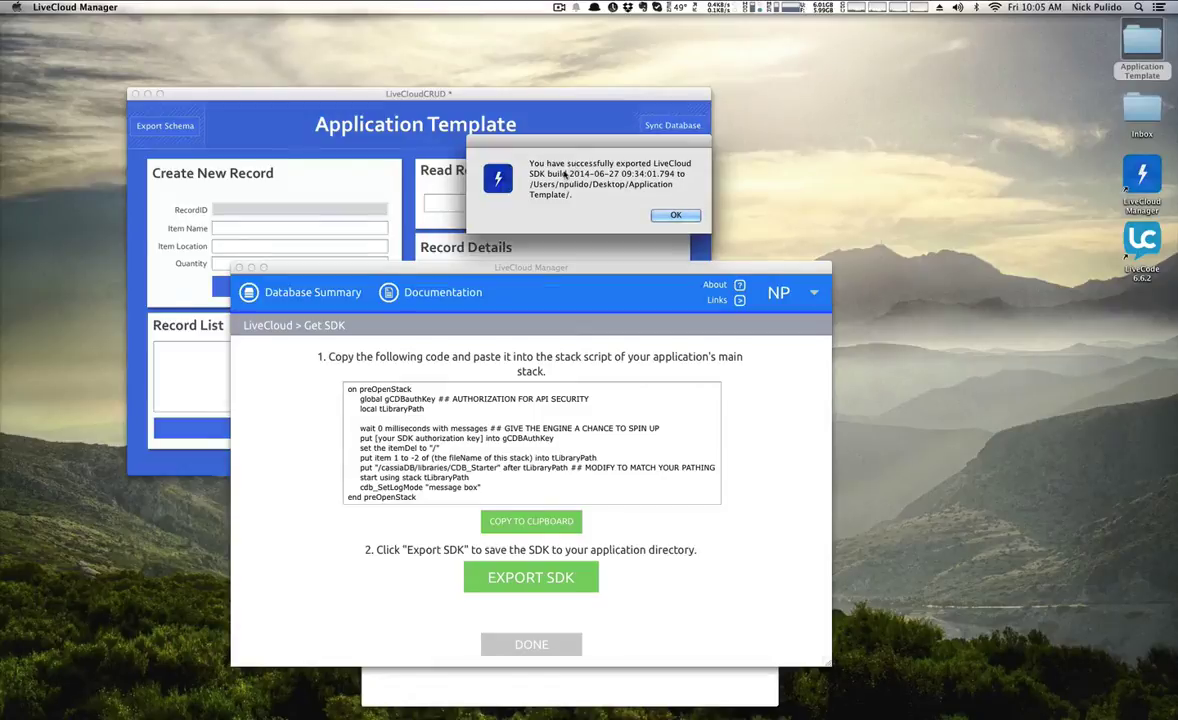
left_click(676, 216)
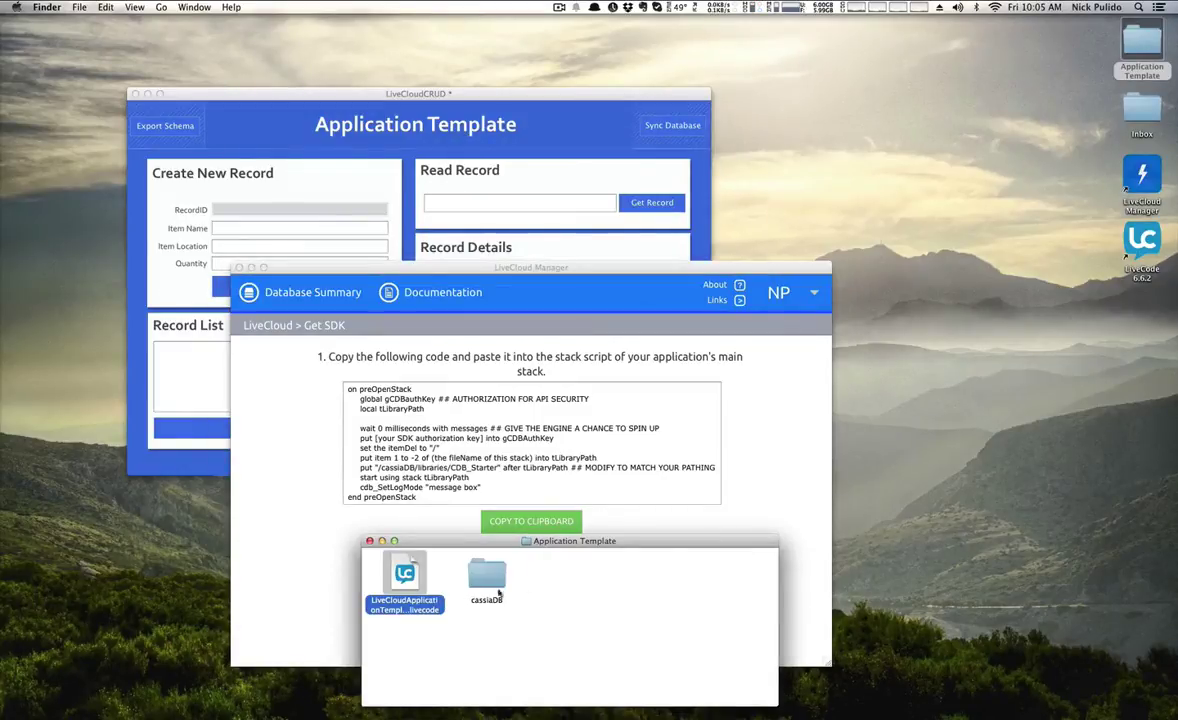
left_click(612, 530)
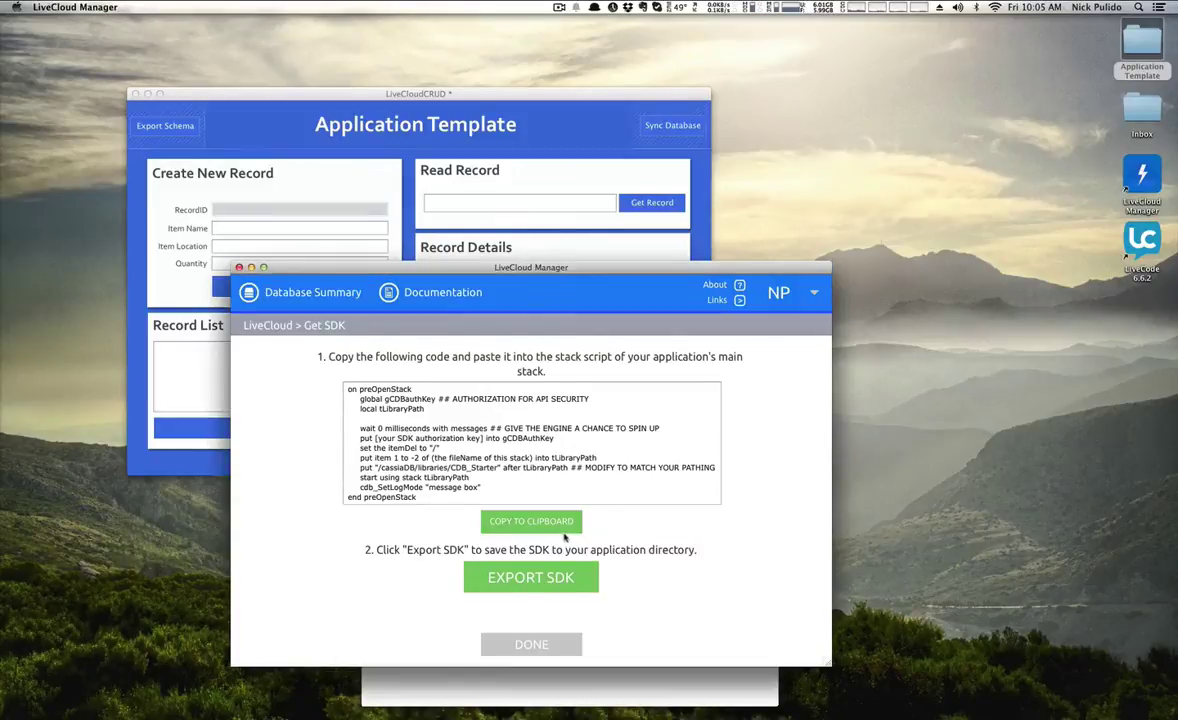
Copy the SDK starter code and open the LiveCloudCRUD stack script from the Project Browser.
left_click(539, 522)
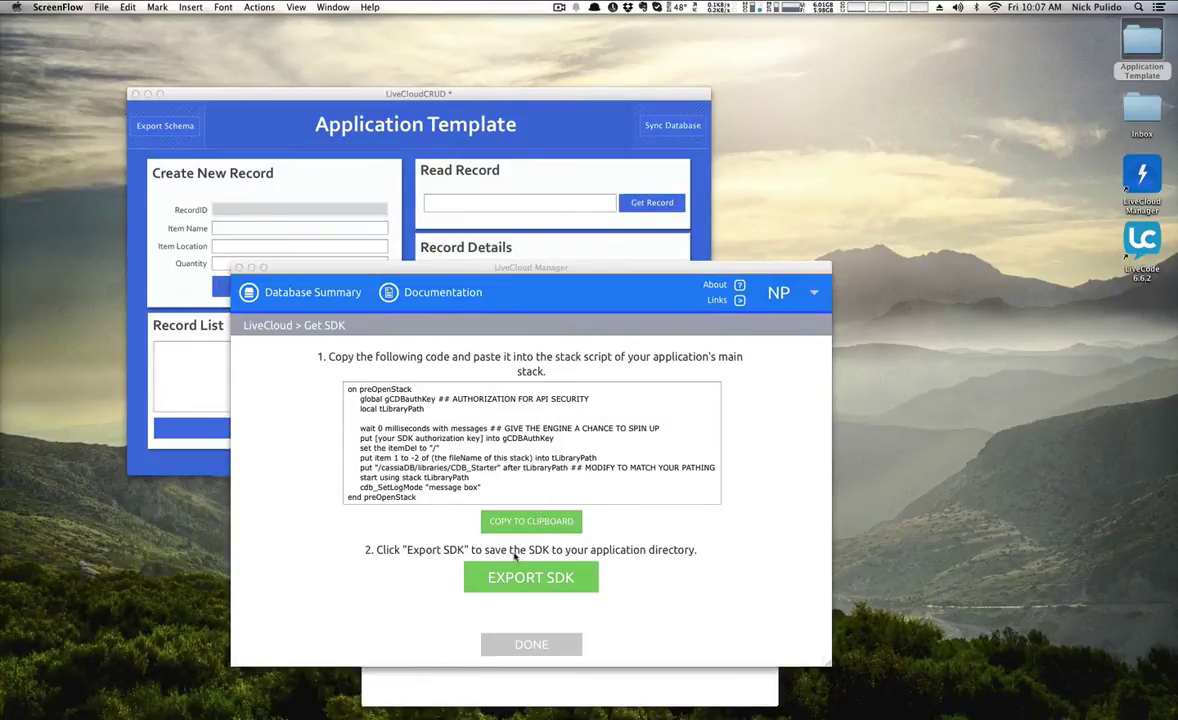
left_click(494, 97)
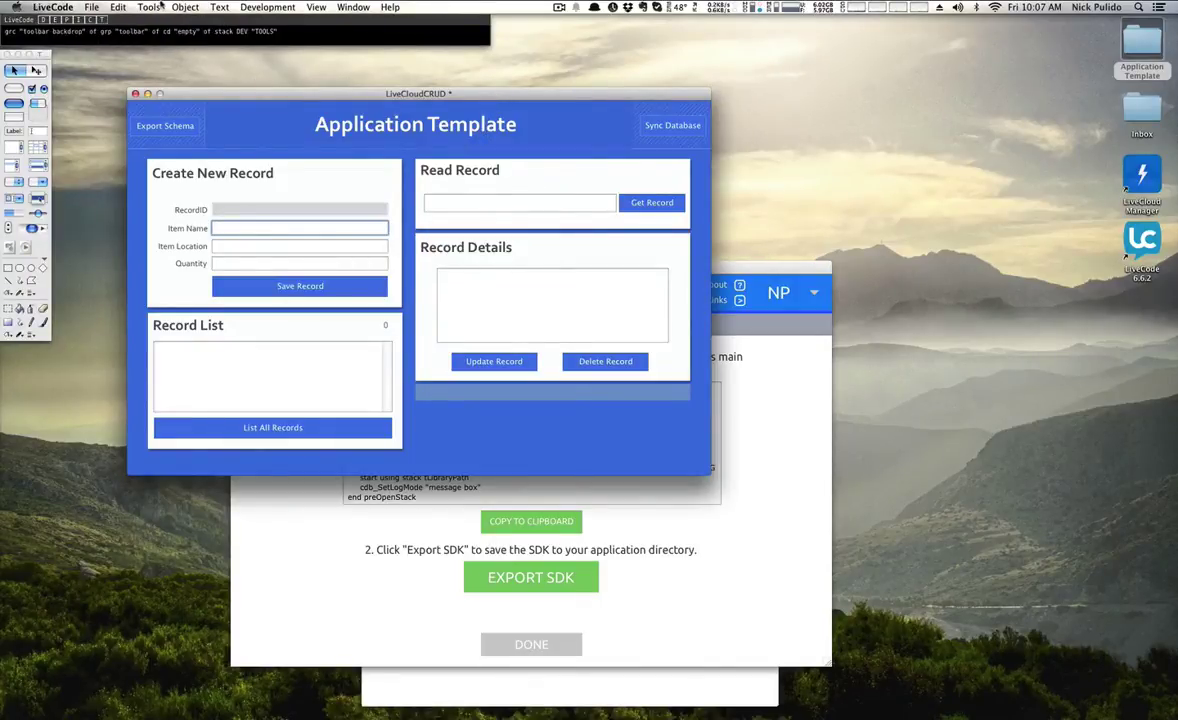
left_click(118, 7)
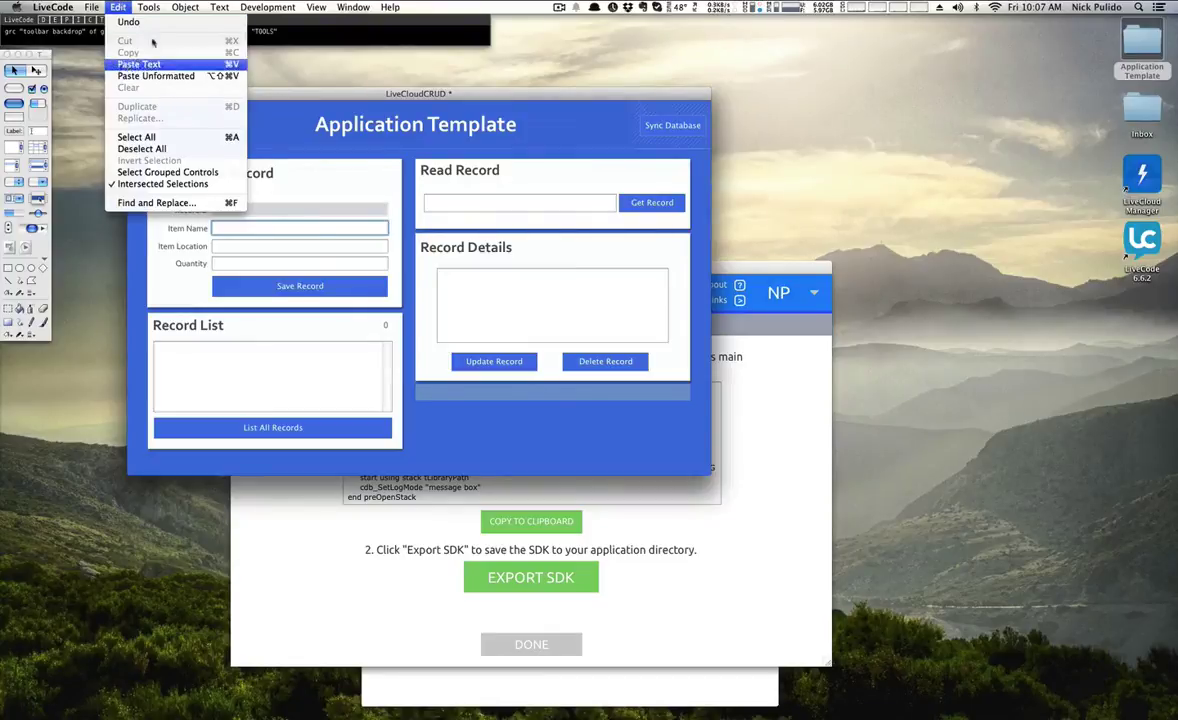
mouse_move(152, 8)
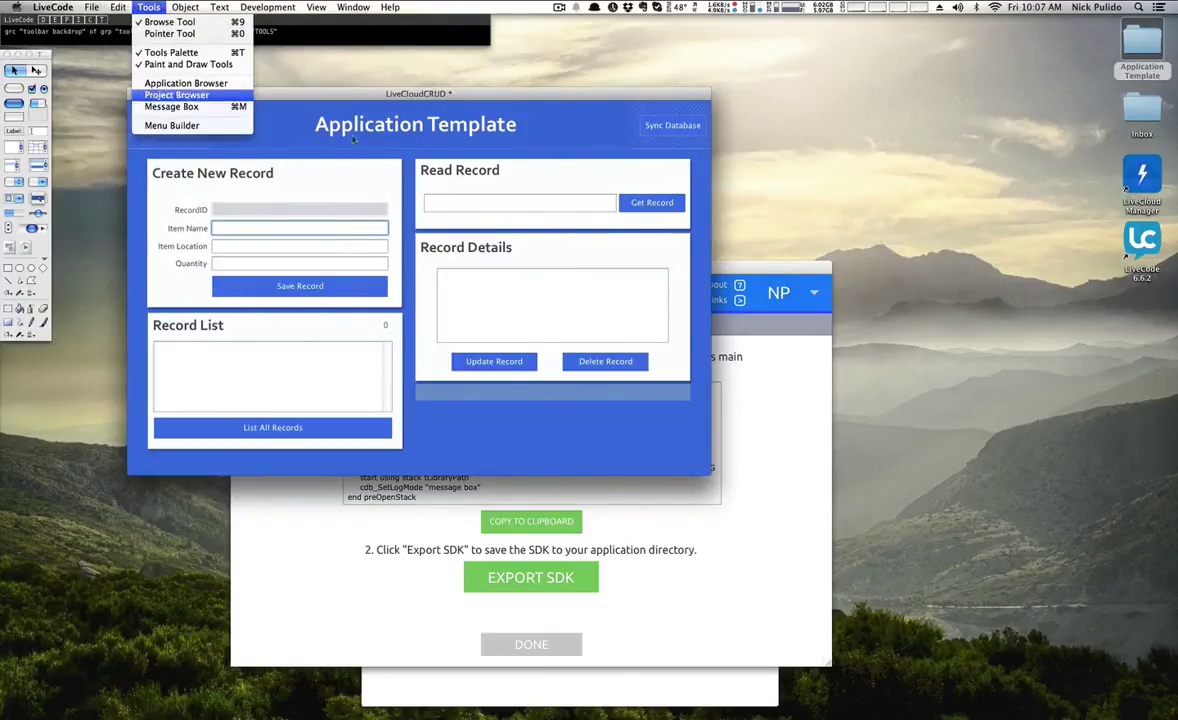
left_click(145, 94)
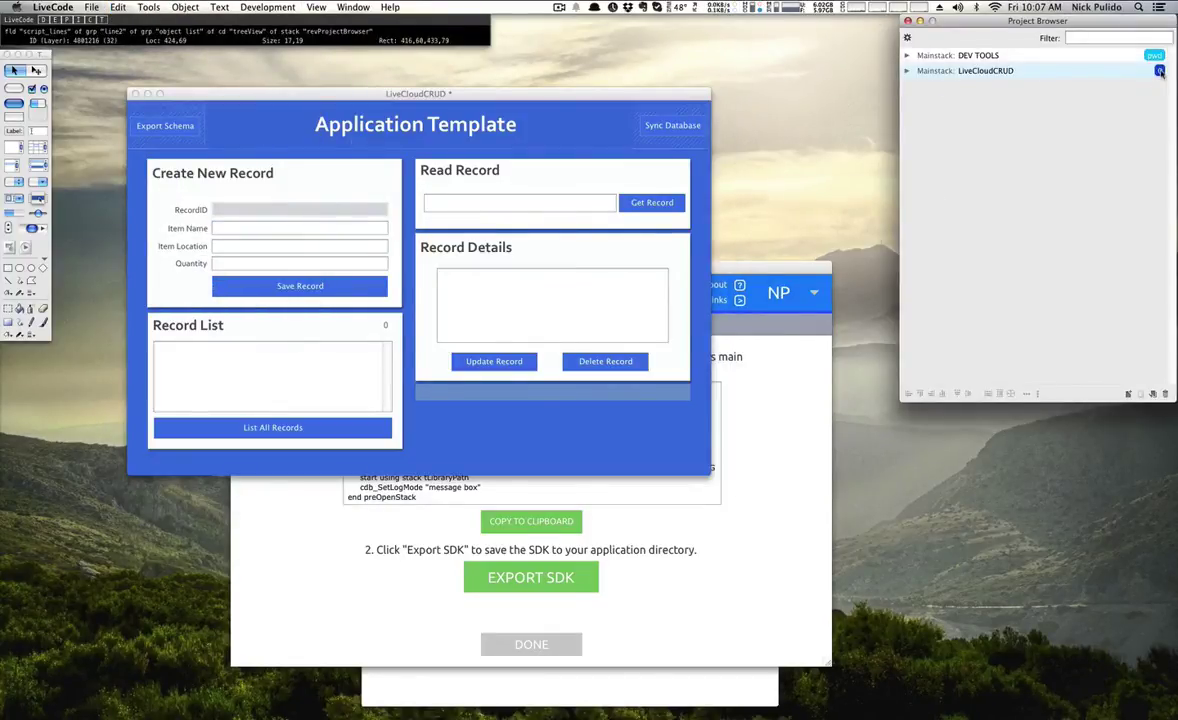
double_click(1066, 74)
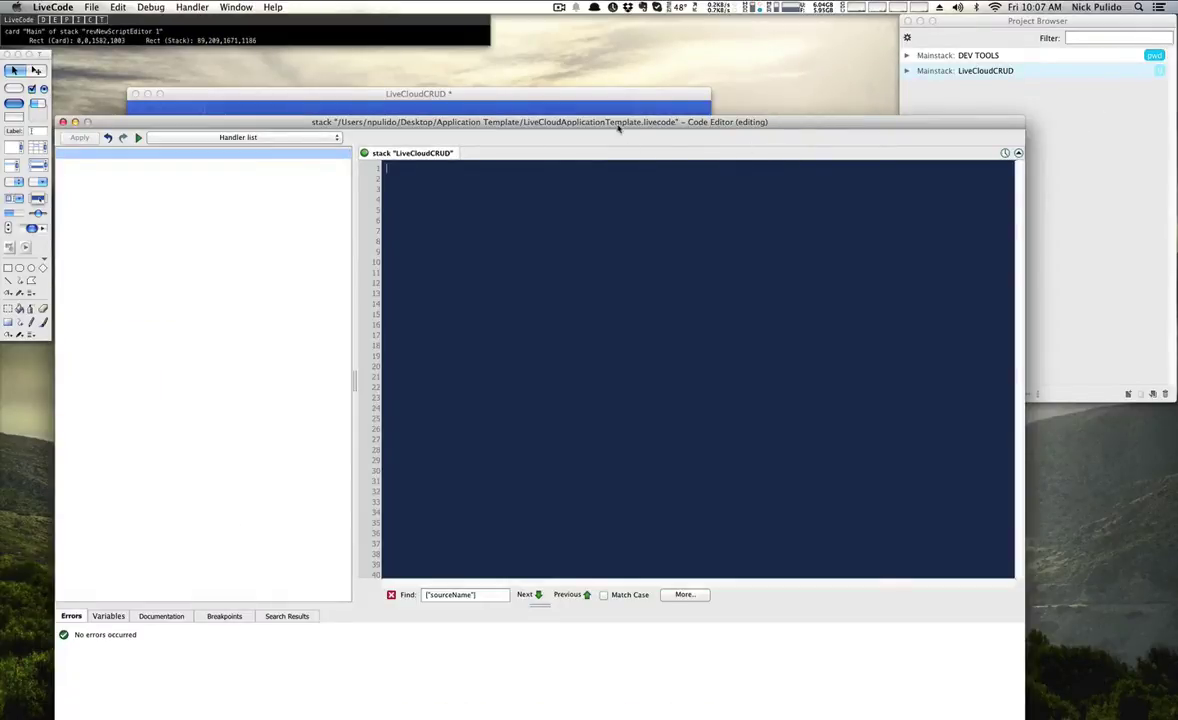
left_click_drag(620, 122, 617, 225)
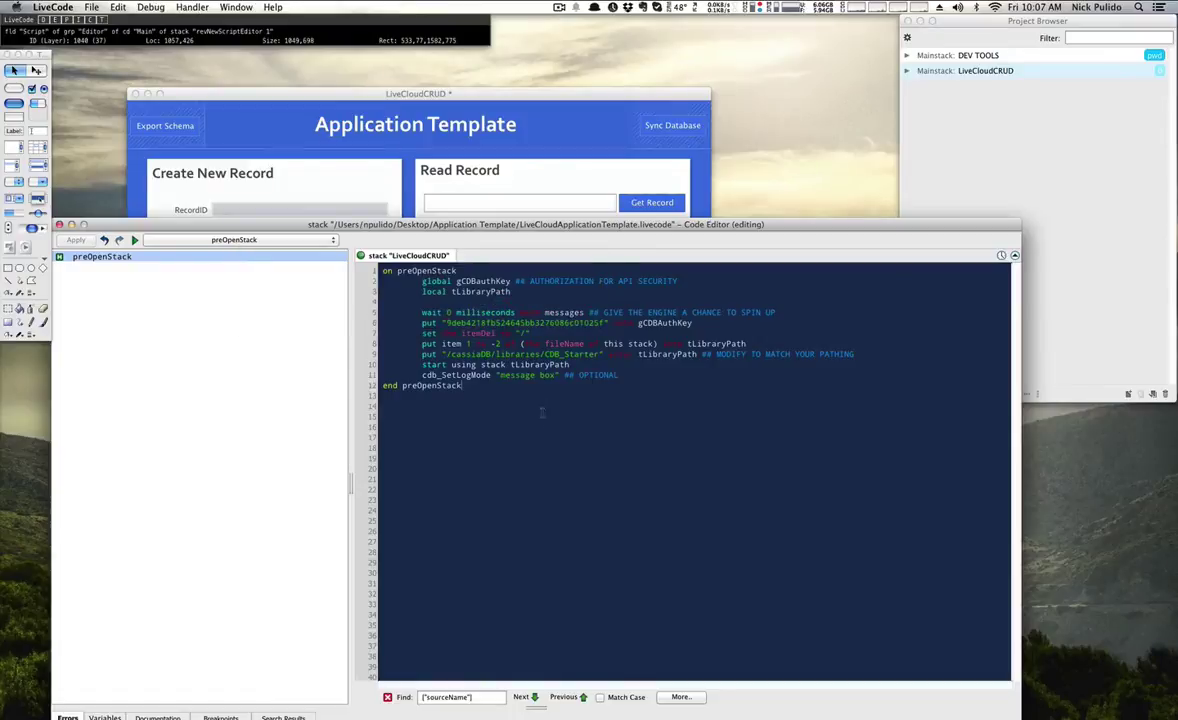
Close the script editor, save the LiveCloudCRUD stack, and quit LiveCode.
key("super+w")
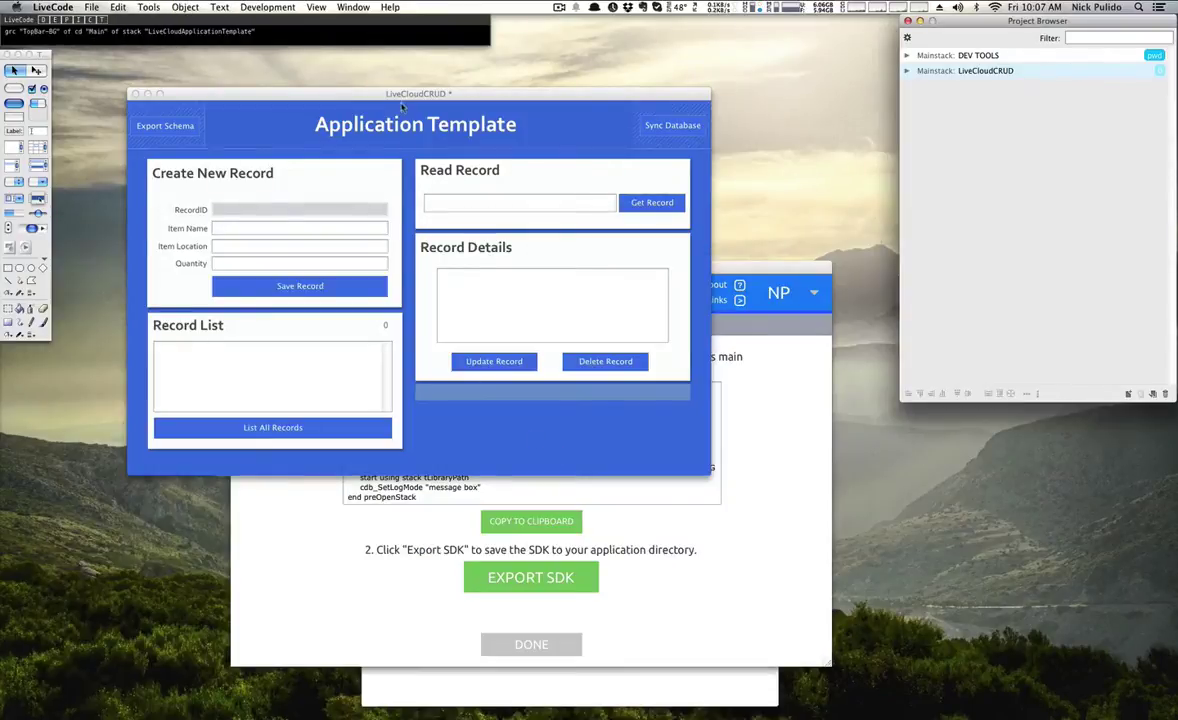
key("super+w")
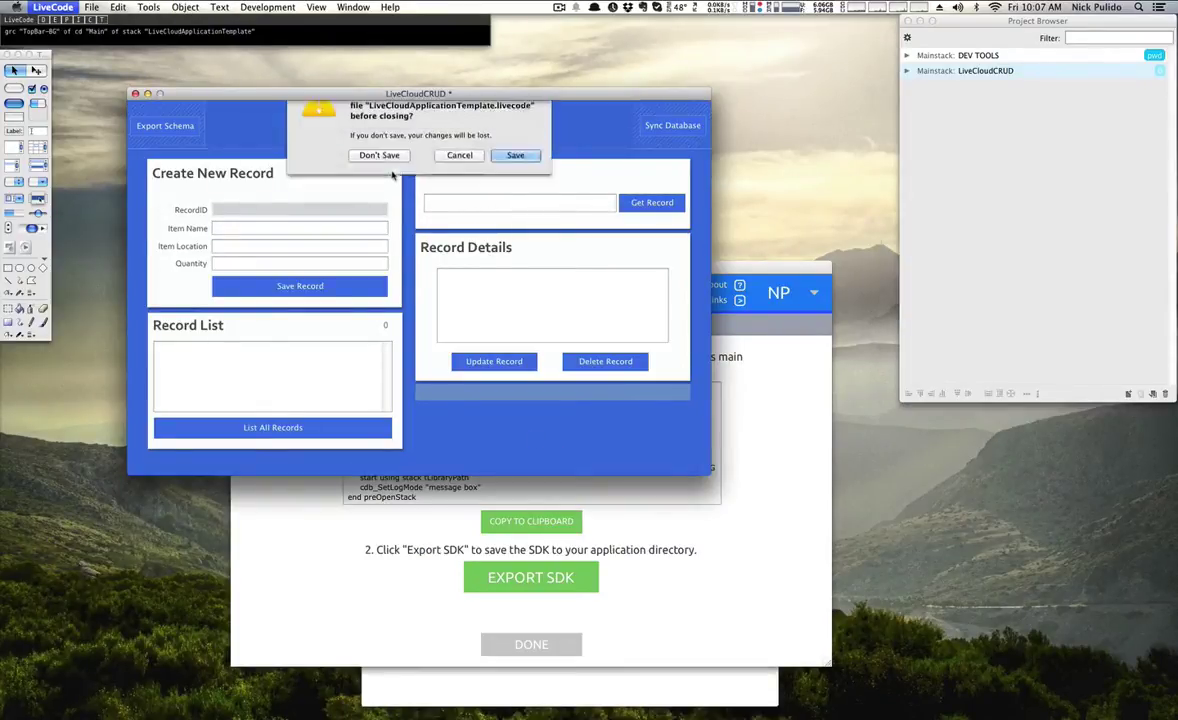
left_click(518, 187)
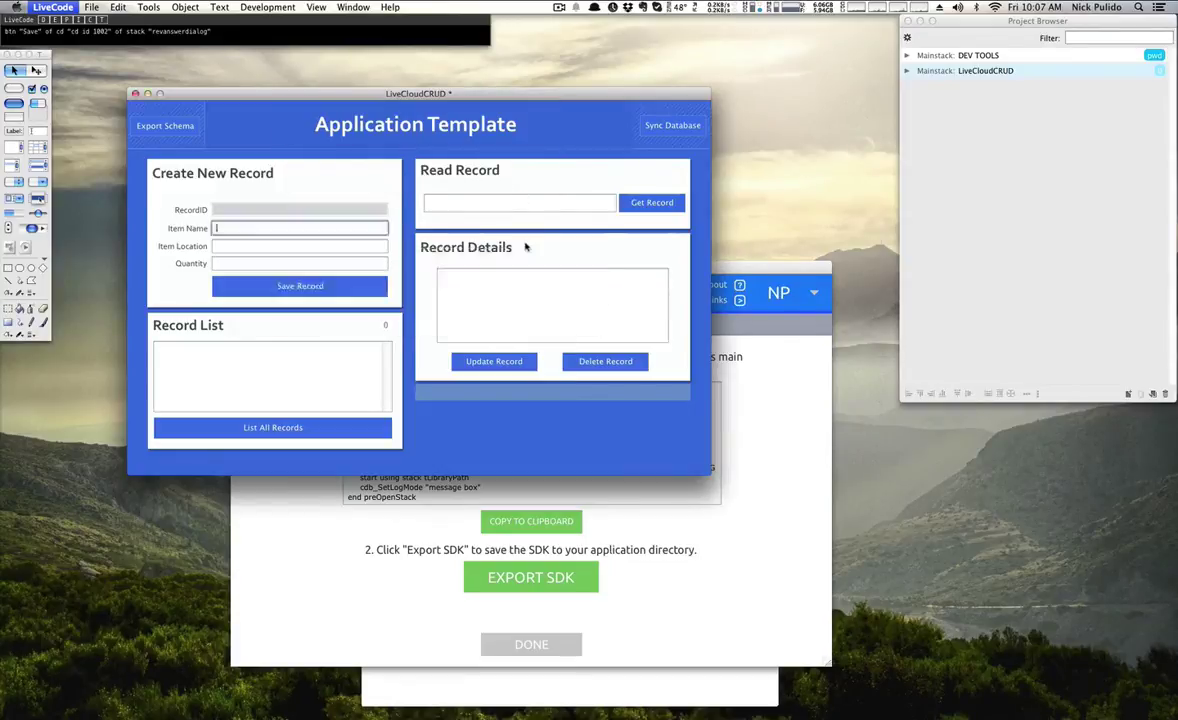
key("super+q")
left_click(531, 642)
Reopen the application template in LiveCode and select LiveCloudCRUD among the loaded SDK stacks.
right_click(405, 578)
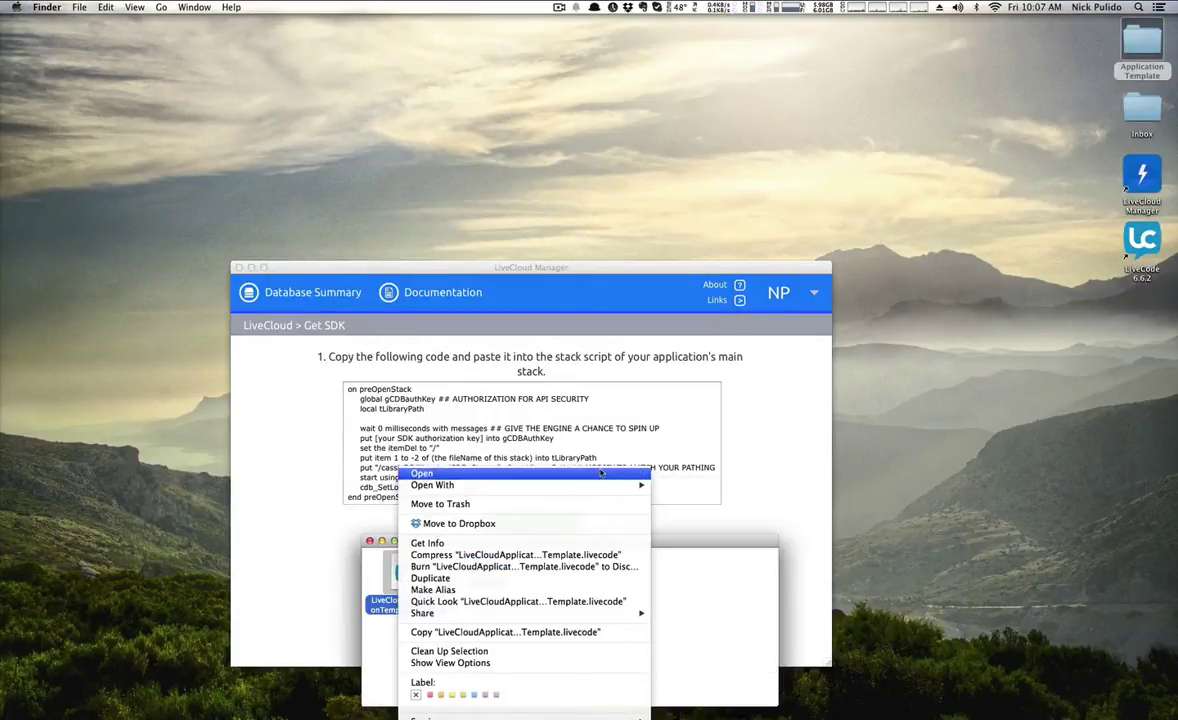
left_click(601, 474)
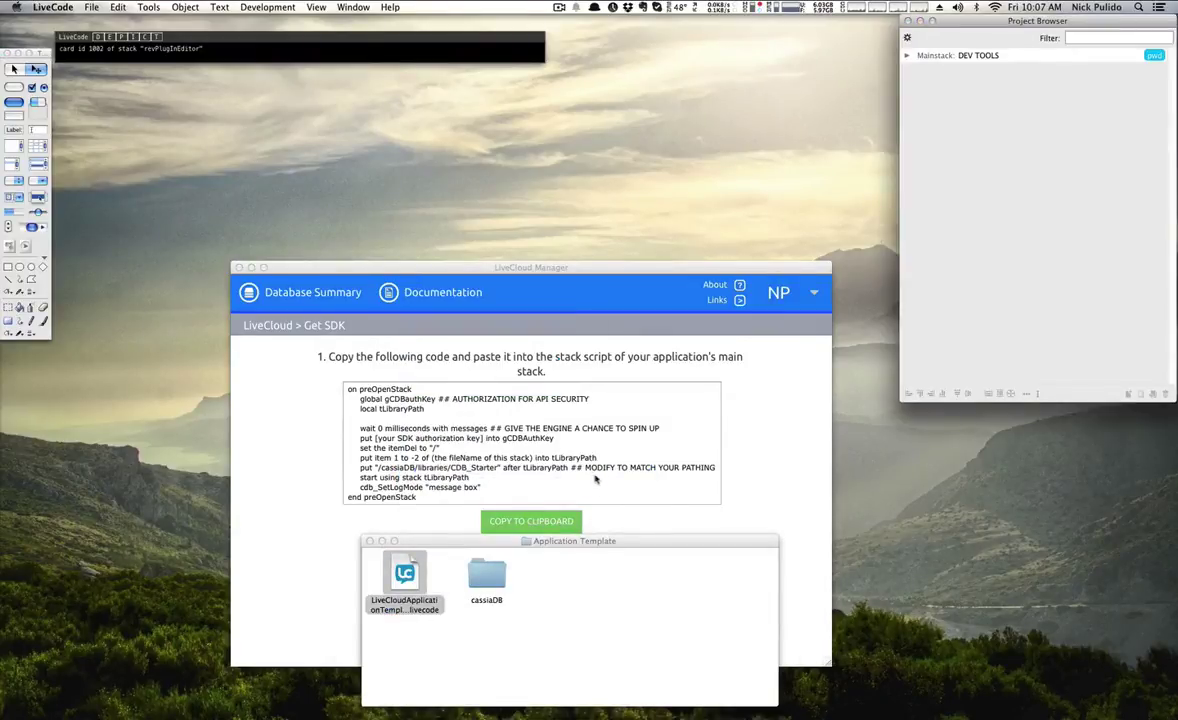
left_click(906, 55)
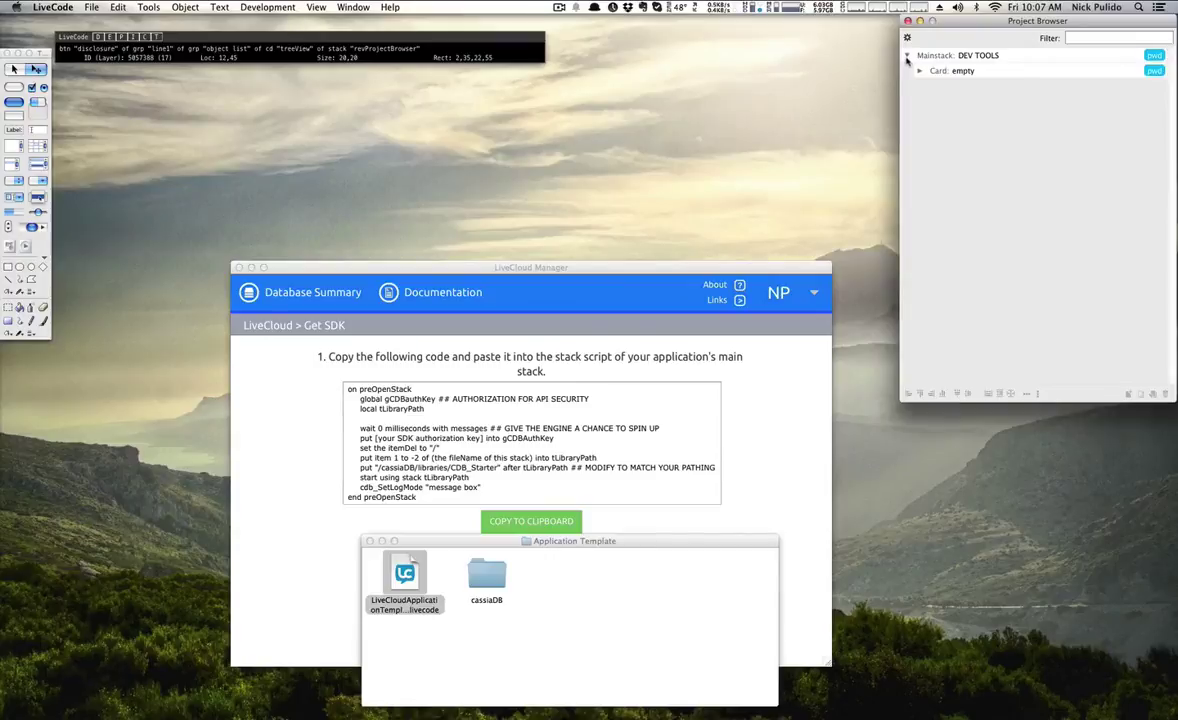
left_click(906, 55)
double_click(407, 580)
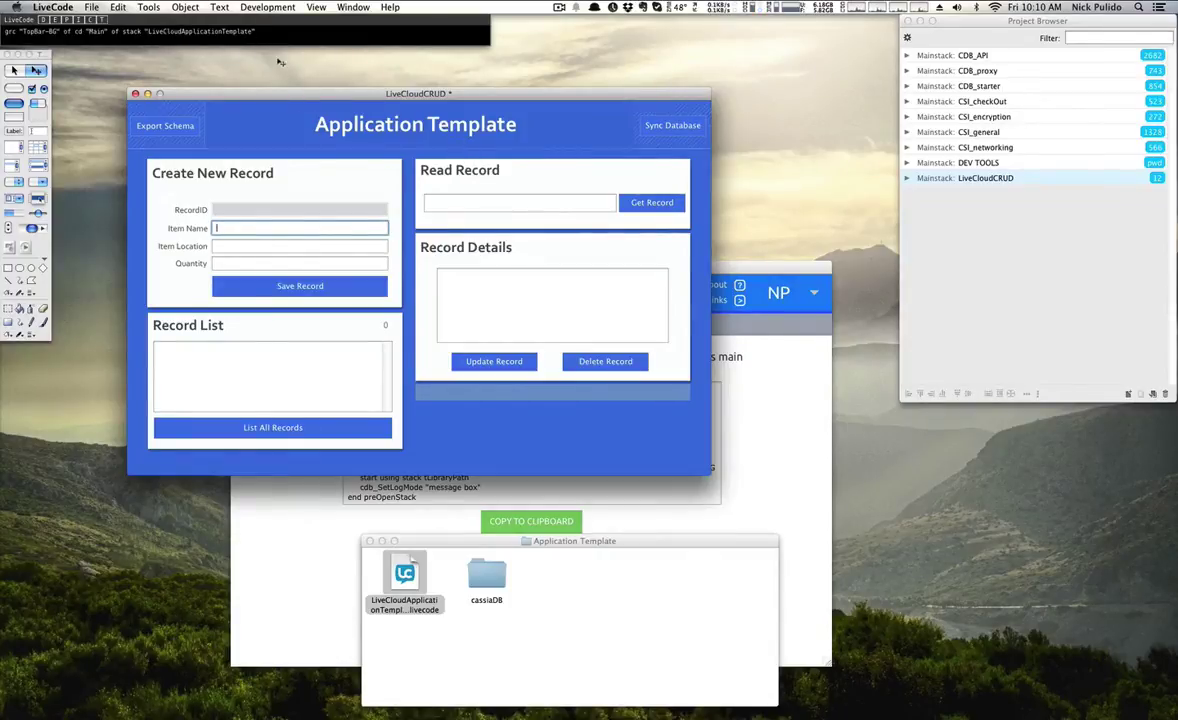
left_click(16, 70)
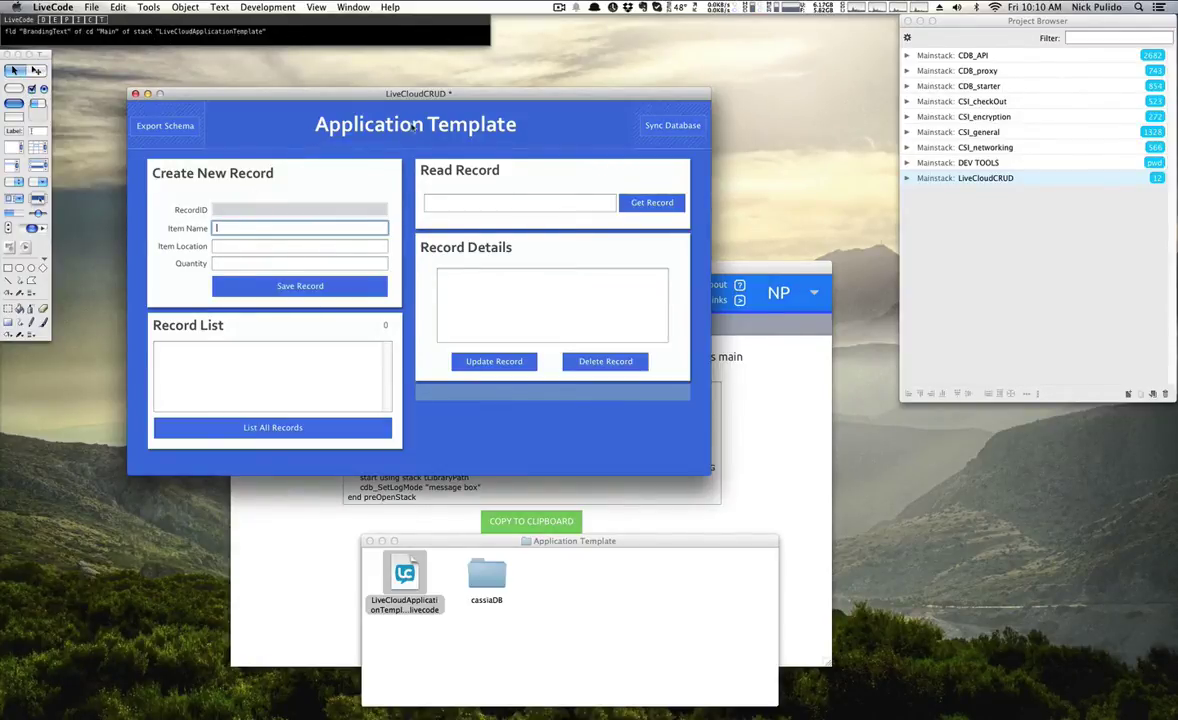
left_click(1157, 178)
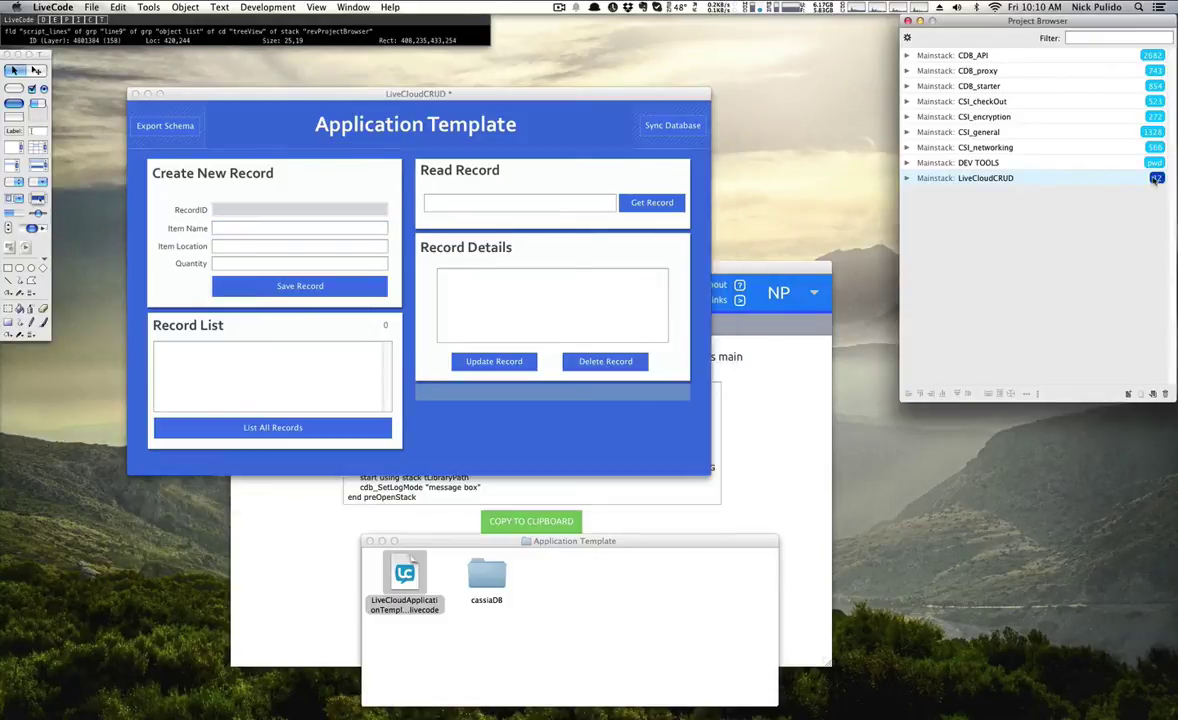
Add cdb_setWorkingDatabase "DemoDB" before end preOpenStack, apply it, and close the editor.
left_click(1157, 178)
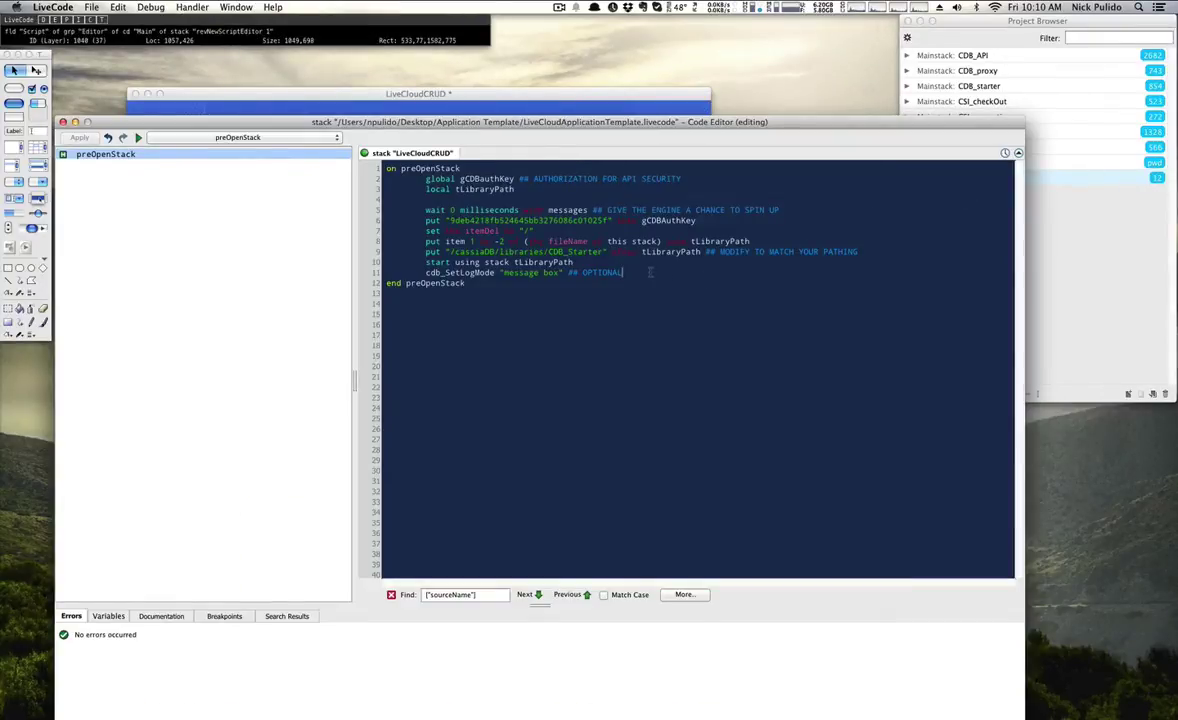
key("Return")
key("Return")
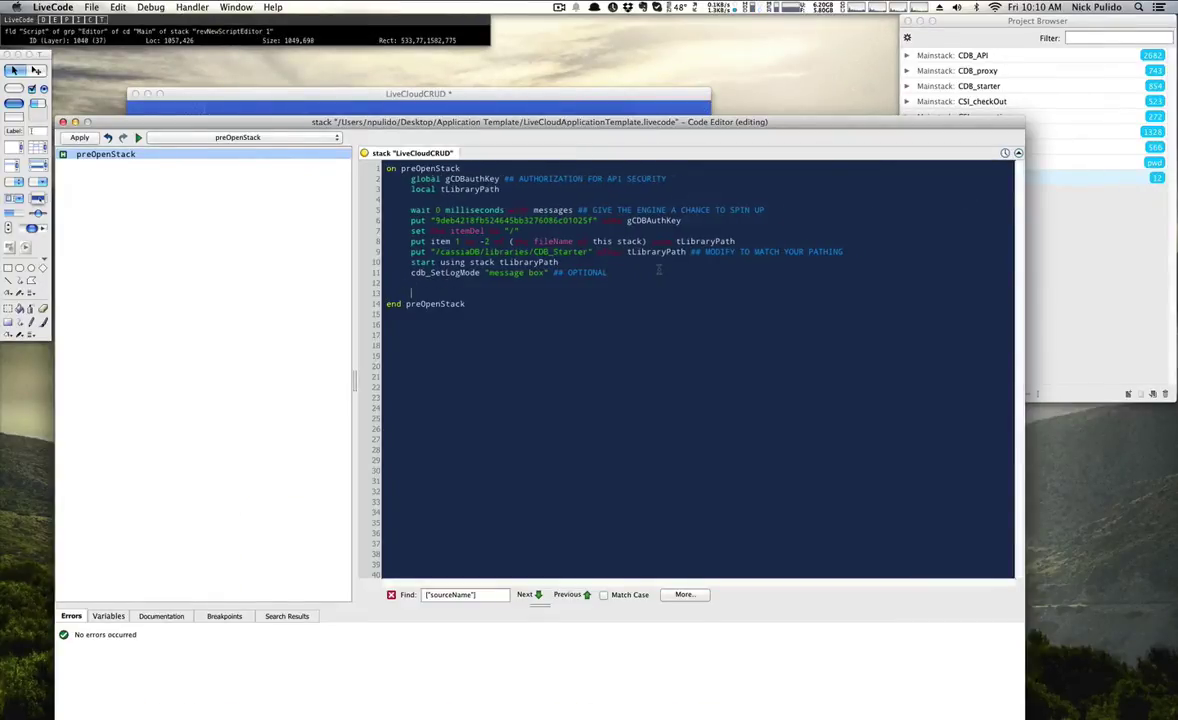
type("cdb")
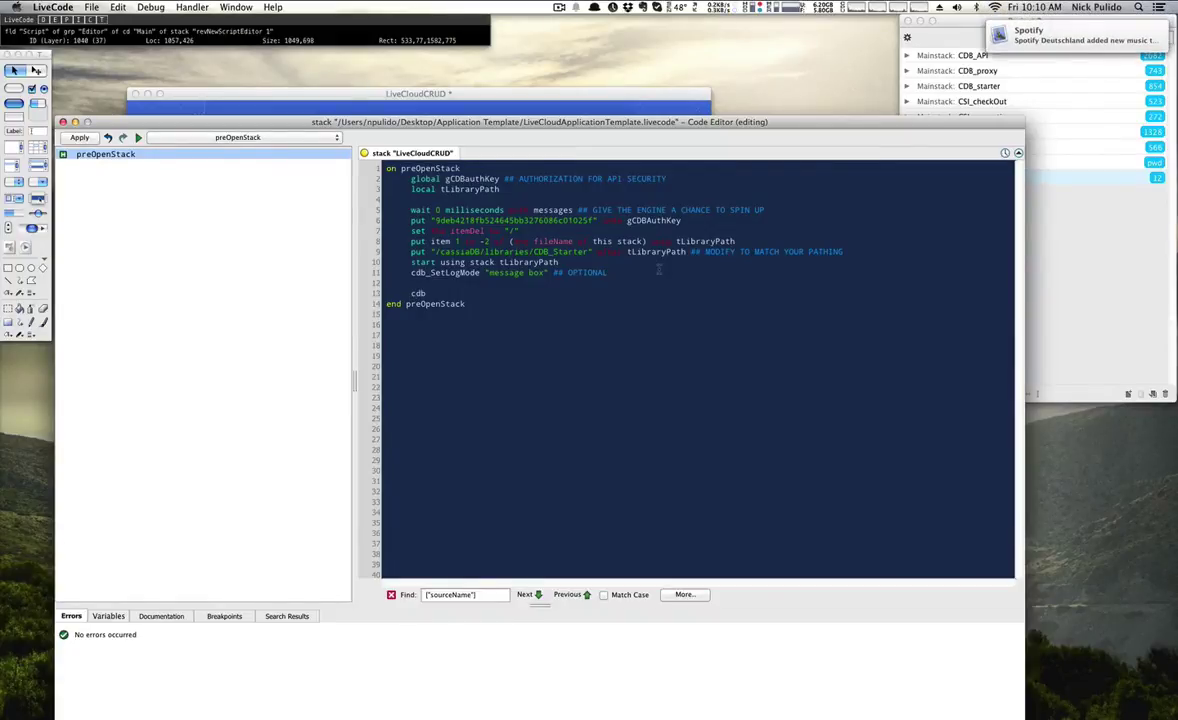
type("_setWorkingDatabase ")
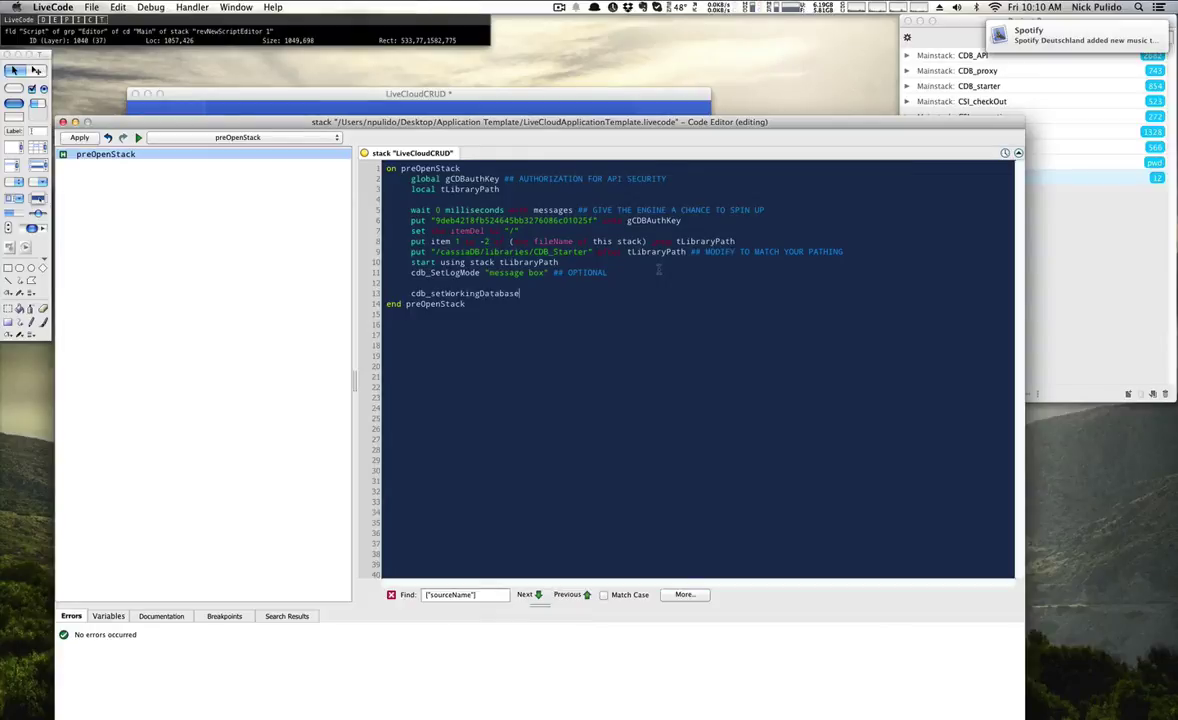
type("\"\"")
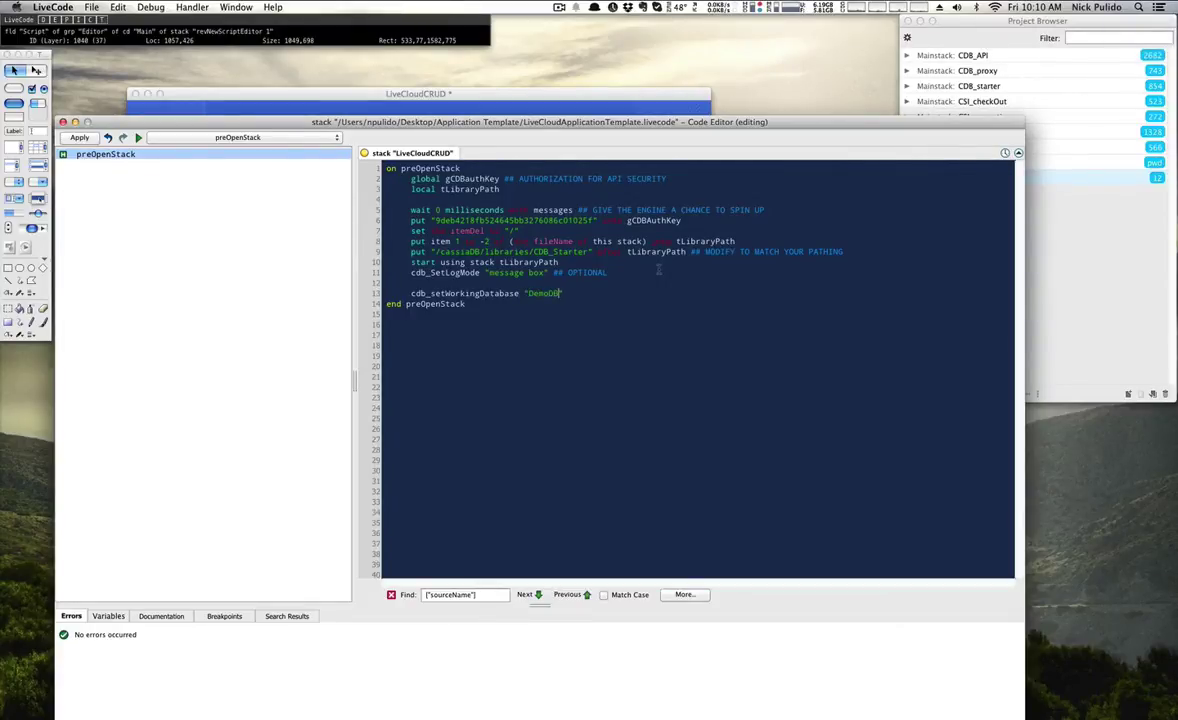
key("super+s")
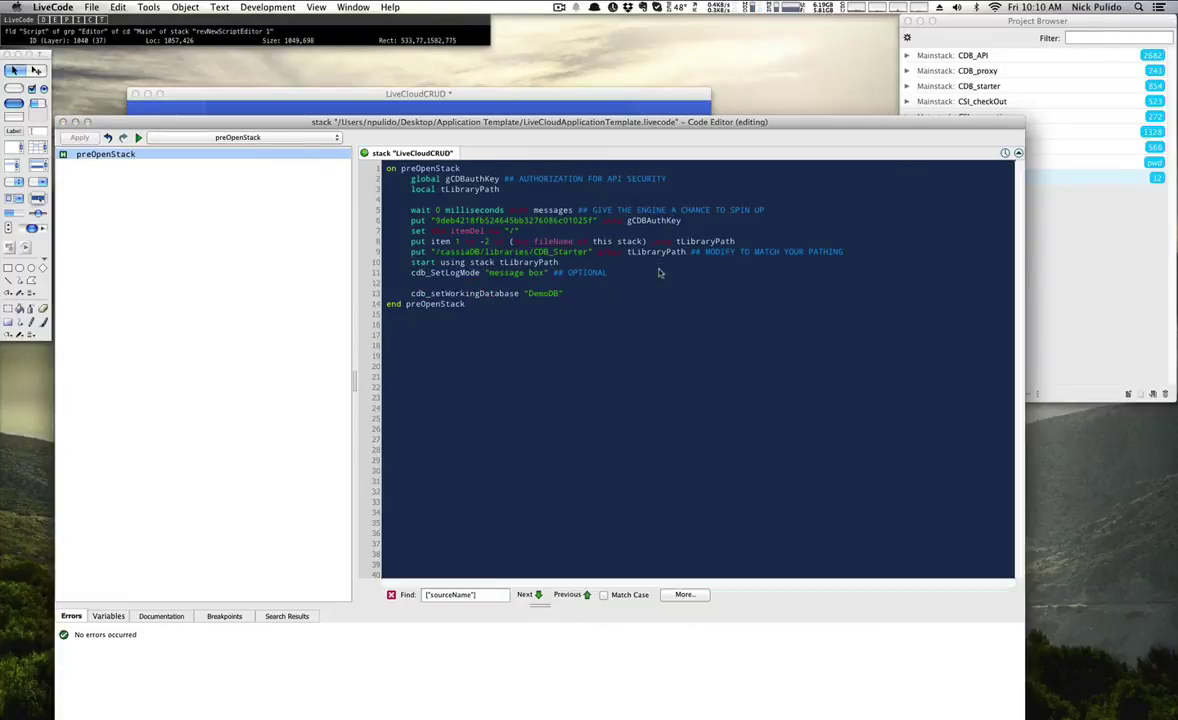
key("super+w")
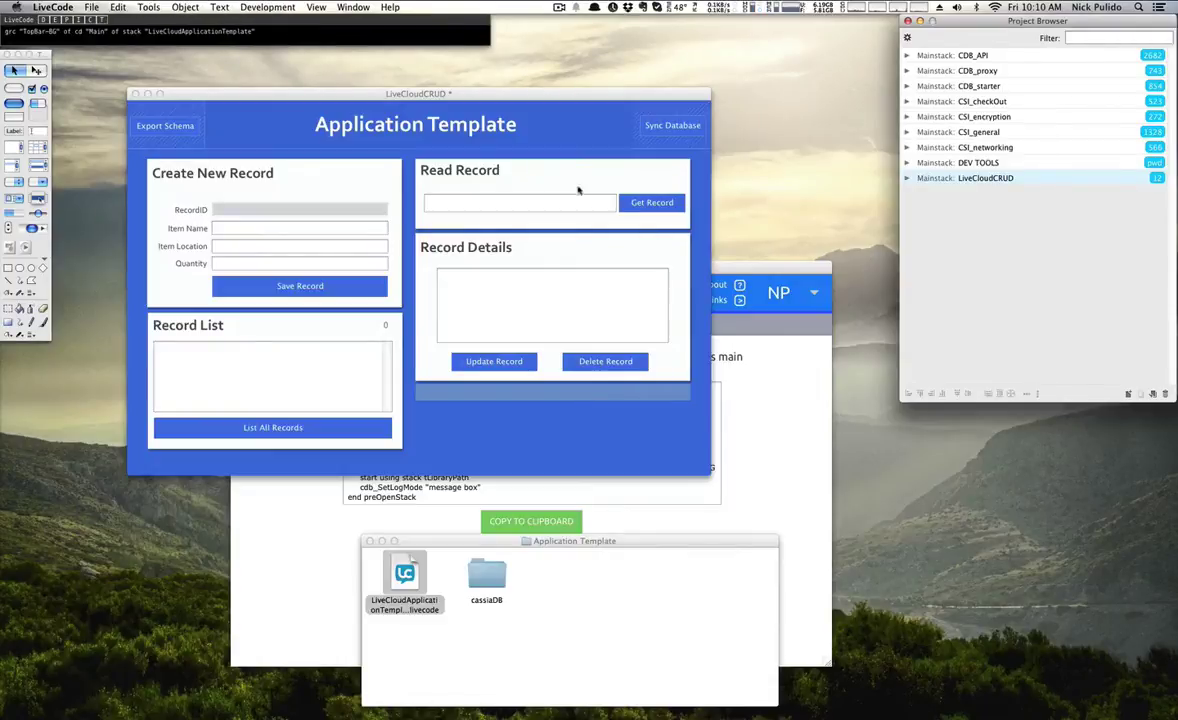
Save and close the LiveCloudCRUD stack, then quit LiveCode.
key("super+w")
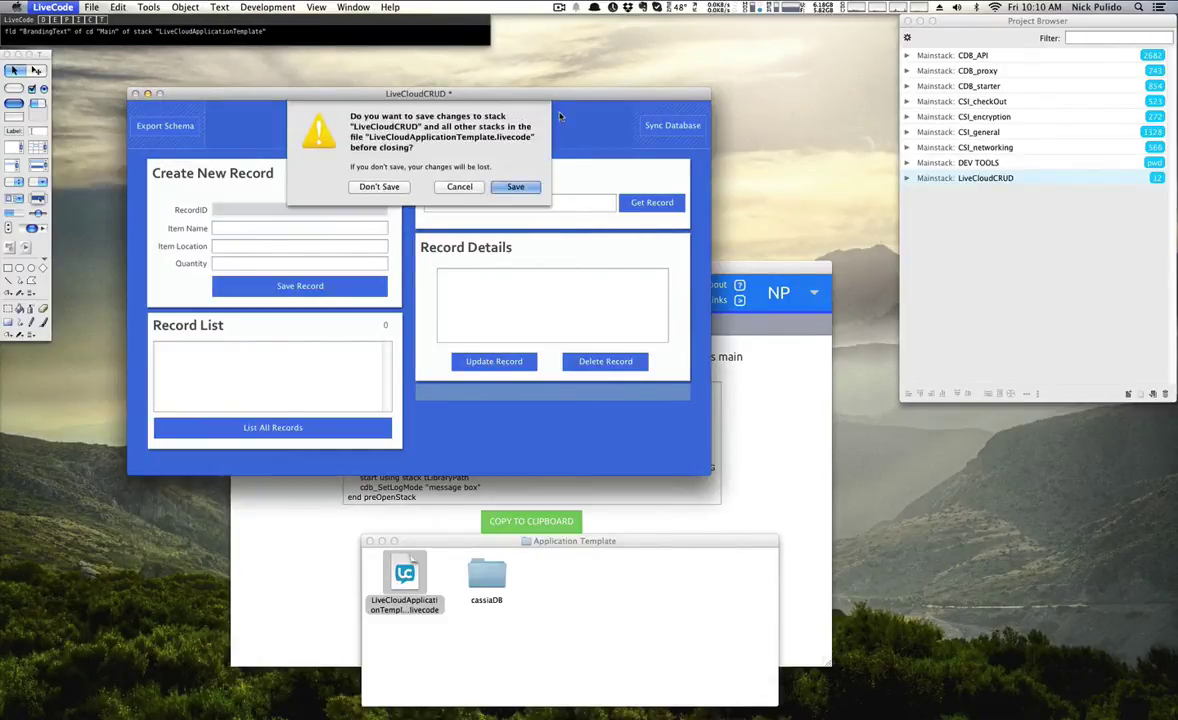
left_click(518, 182)
key("super+q")
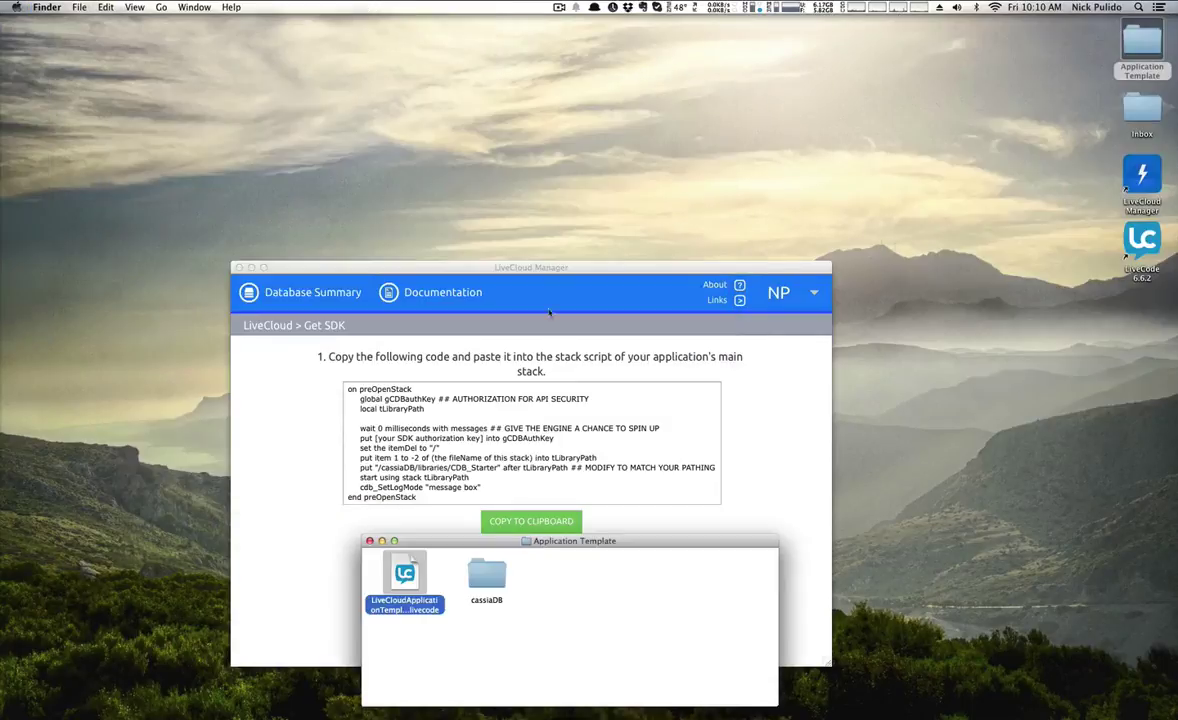
Reopen the template file in a chosen LiveCode version and switch to the Browse tool.
right_click(404, 585)
mouse_move(516, 484)
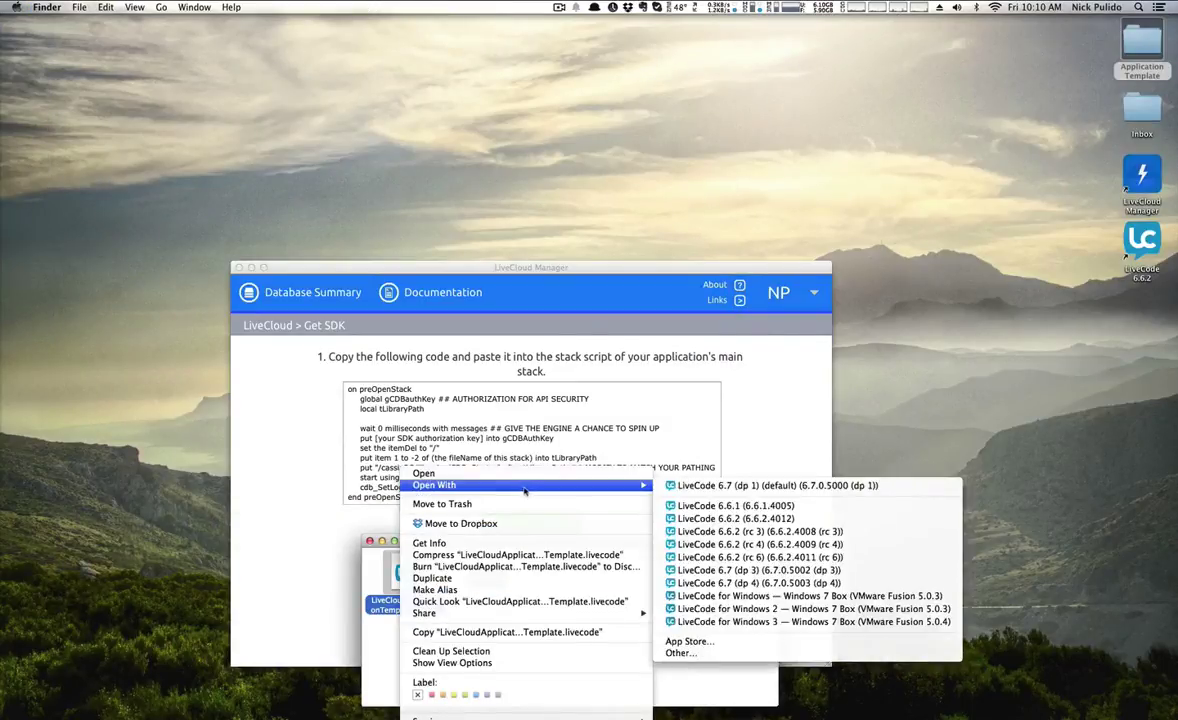
left_click(622, 540)
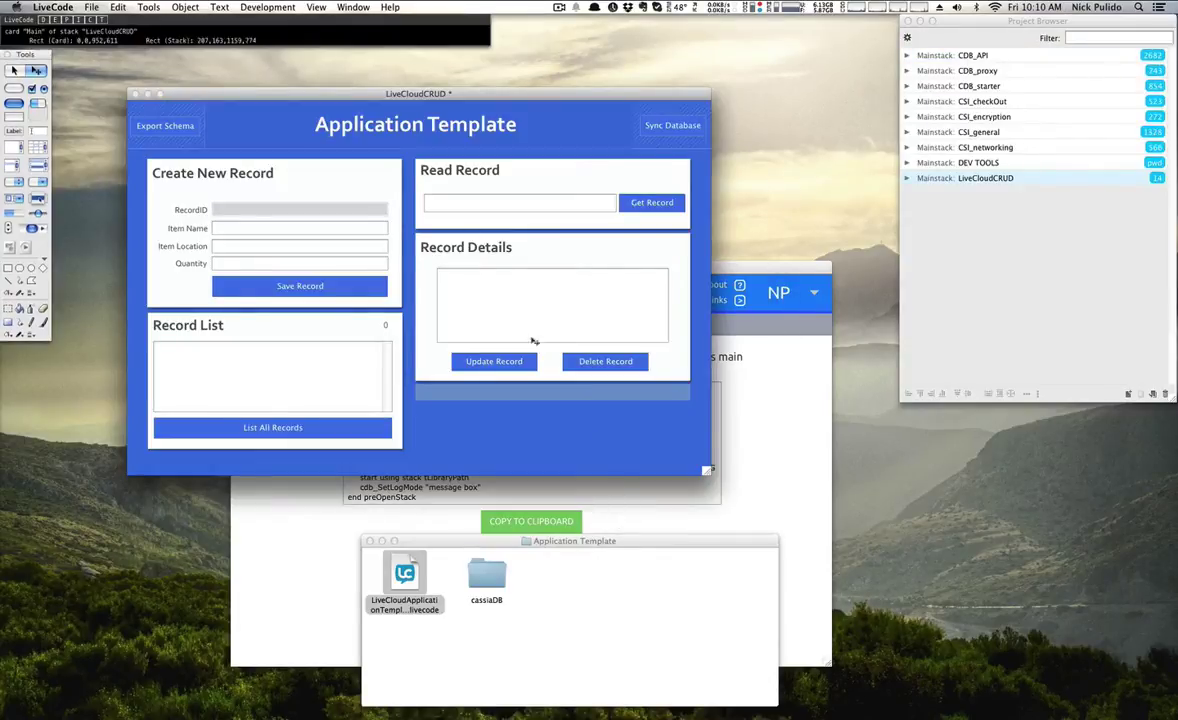
left_click(14, 70)
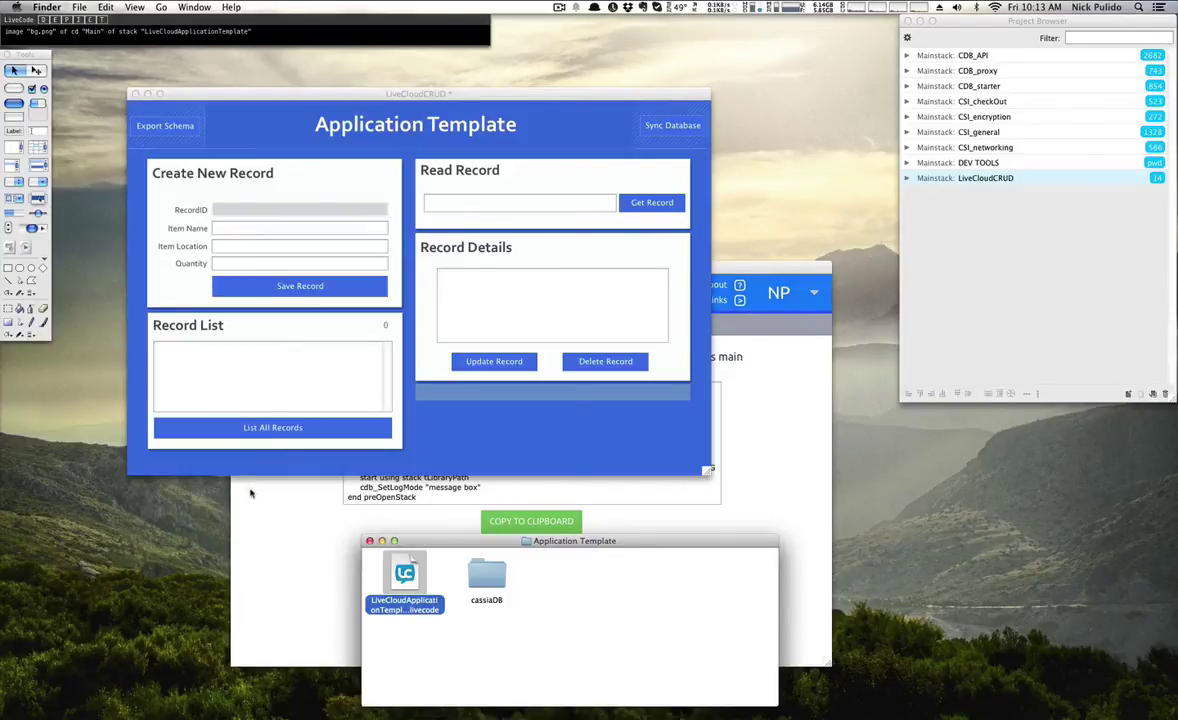
Finish the SDK step, list DemoDB's records (0 so far), and return to LiveCloudCRUD.
left_click(298, 519)
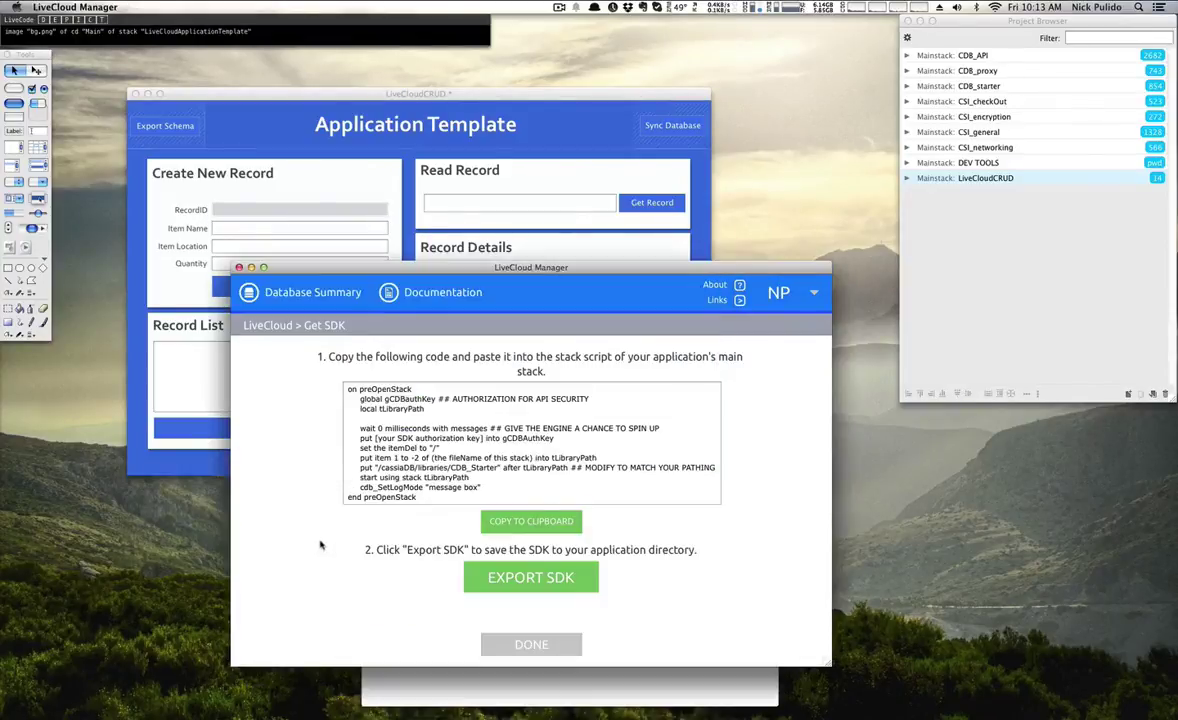
left_click(527, 645)
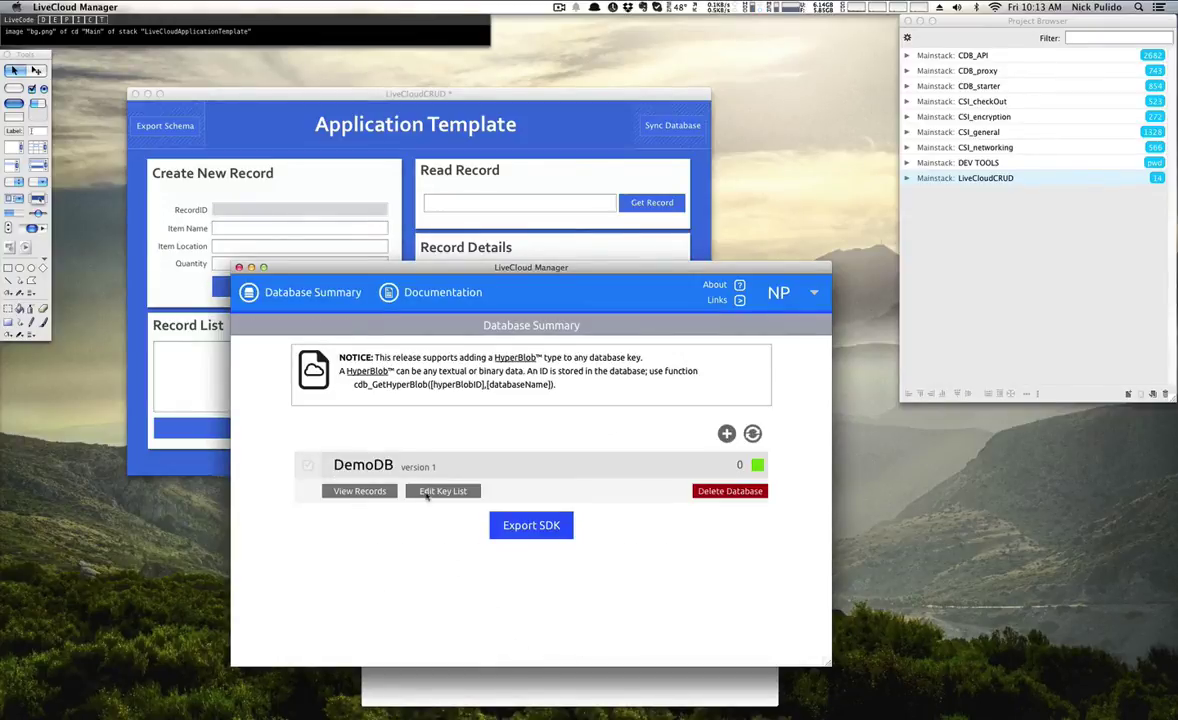
left_click(345, 490)
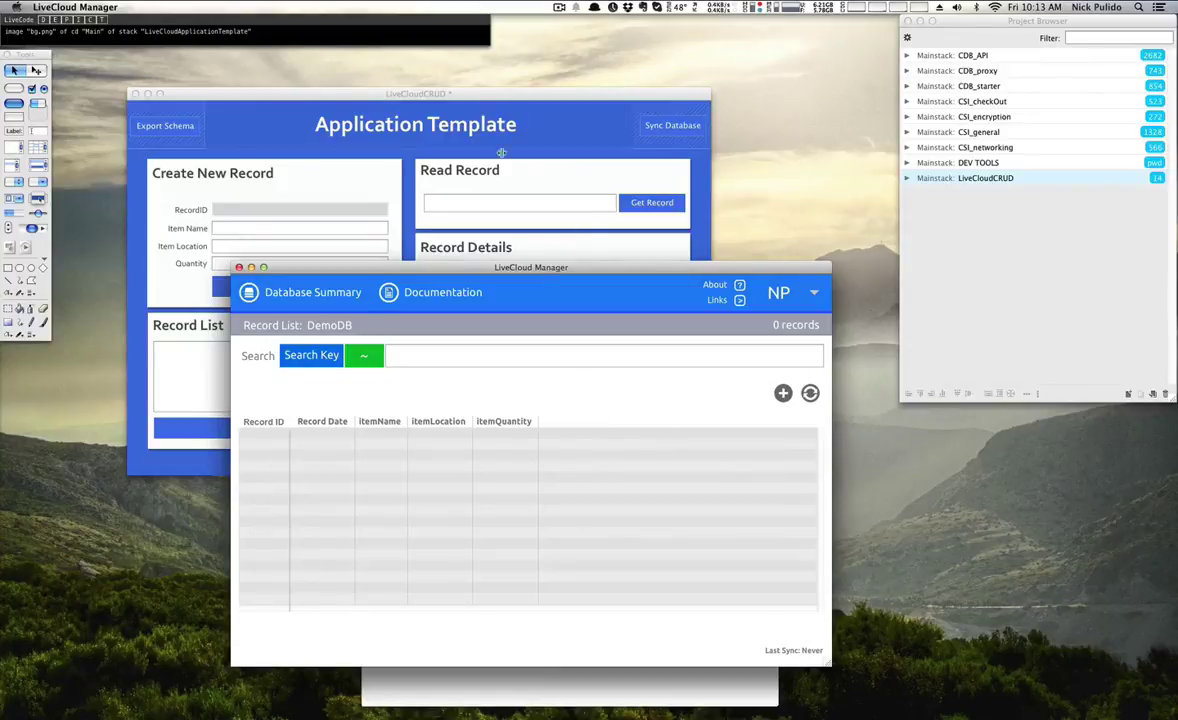
left_click(469, 93)
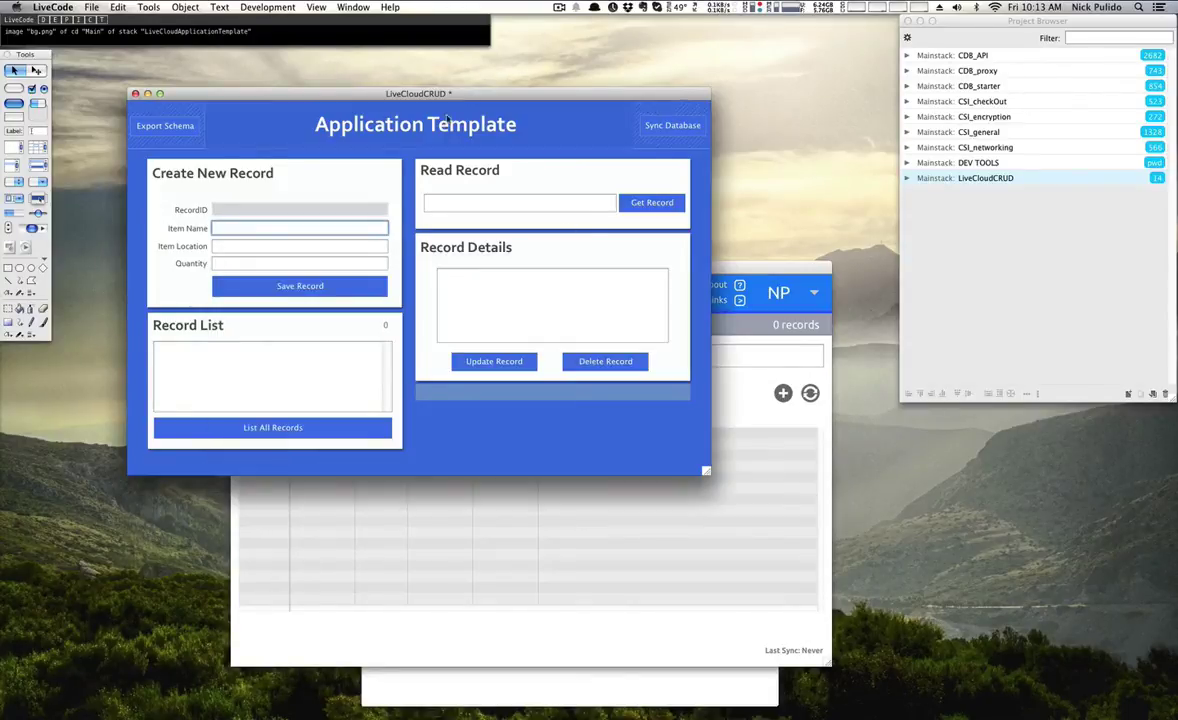
Enter item Gizmo at location Factory 1 with its quantity, and save the record.
type("G")
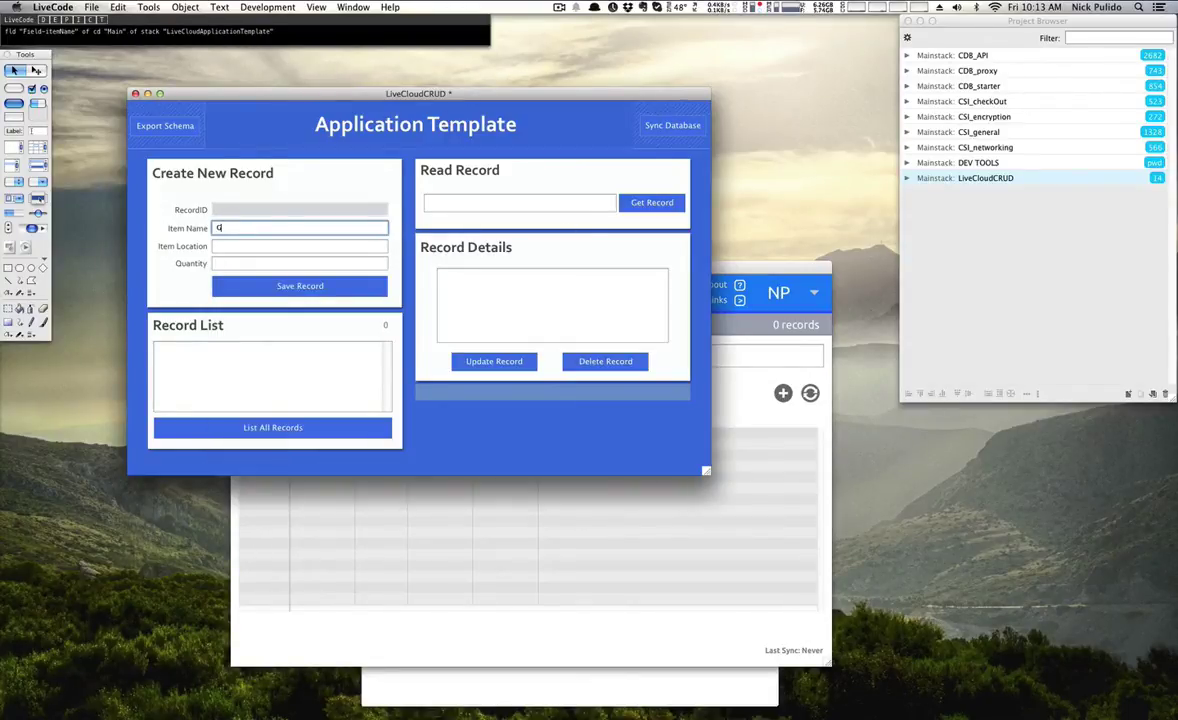
type("izmo")
key("Tab")
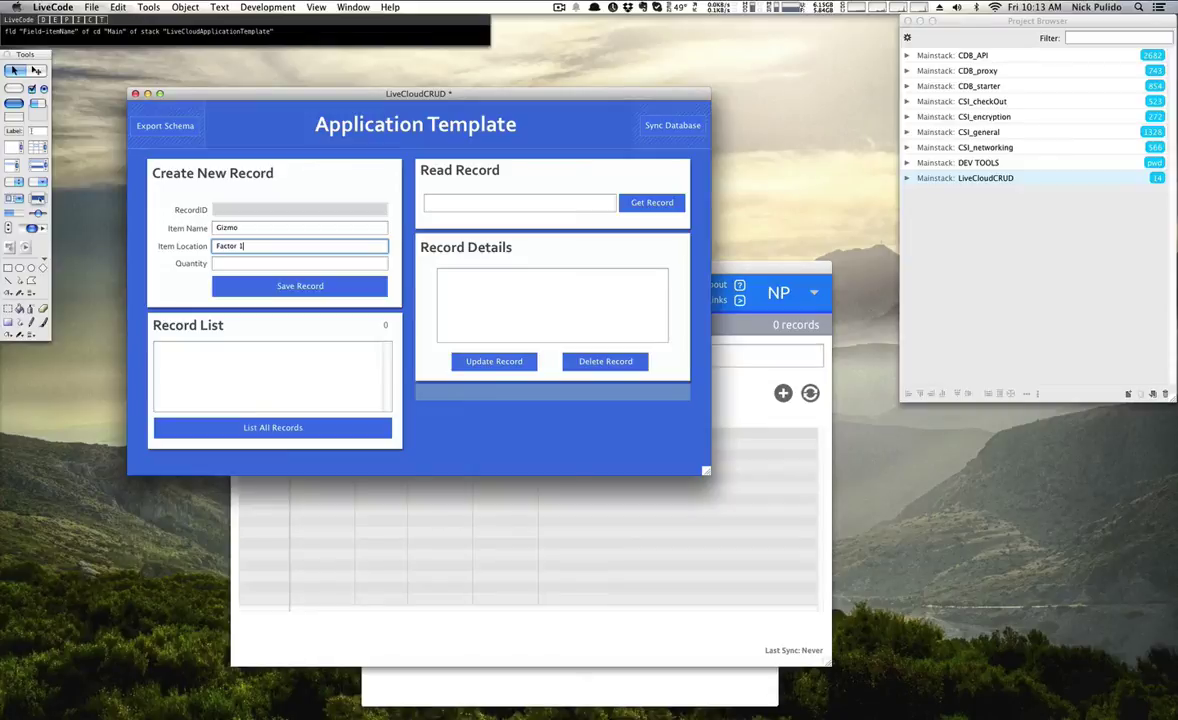
key("Tab")
type("1")
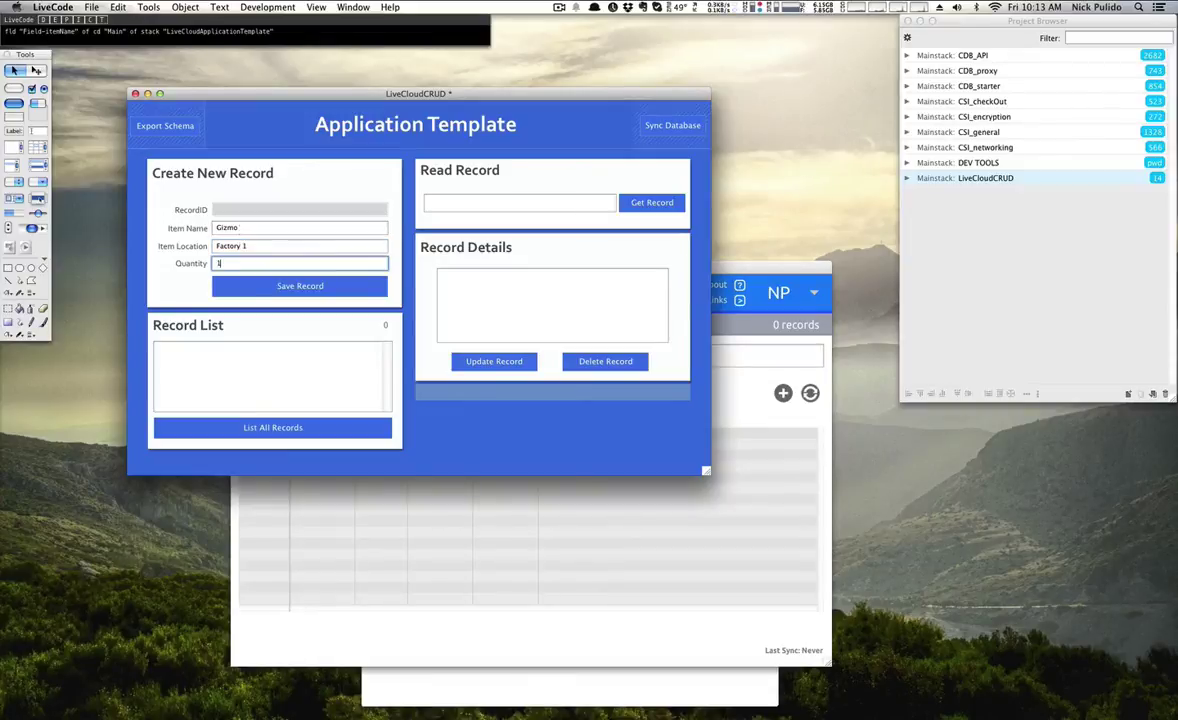
left_click(293, 287)
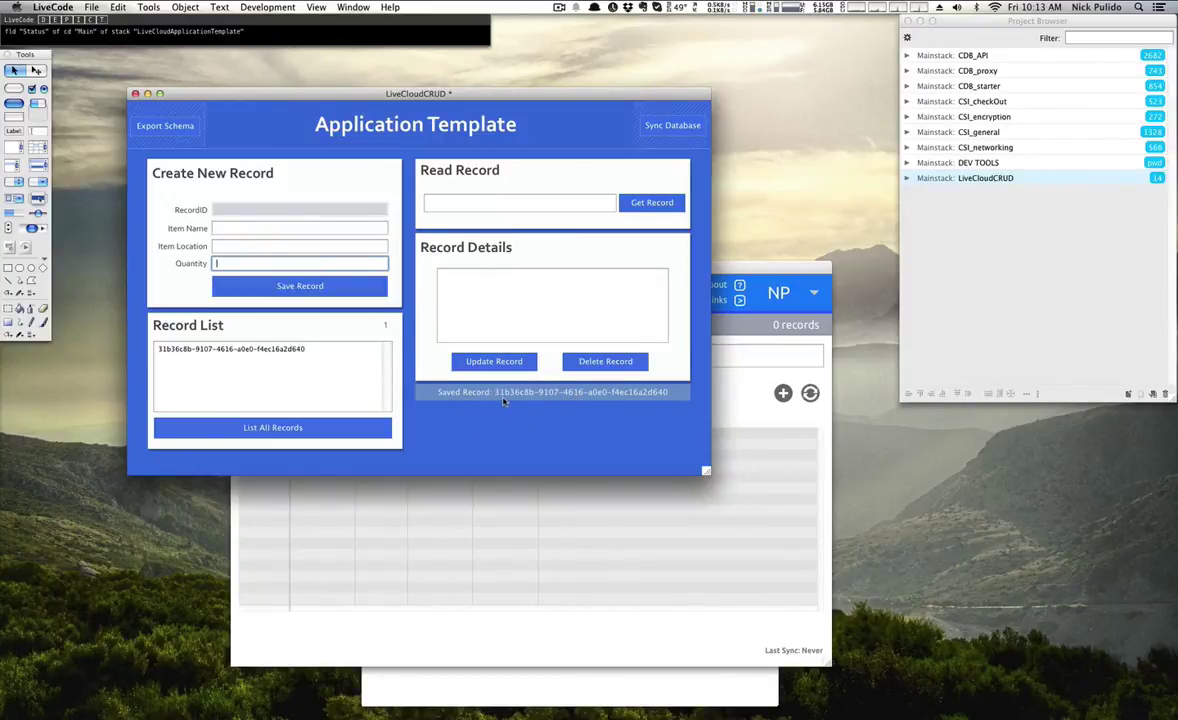
left_click(725, 385)
Refresh the DemoDB record list and change the Gizmo record's itemQuantity from 100 to 101, then save.
left_click(810, 393)
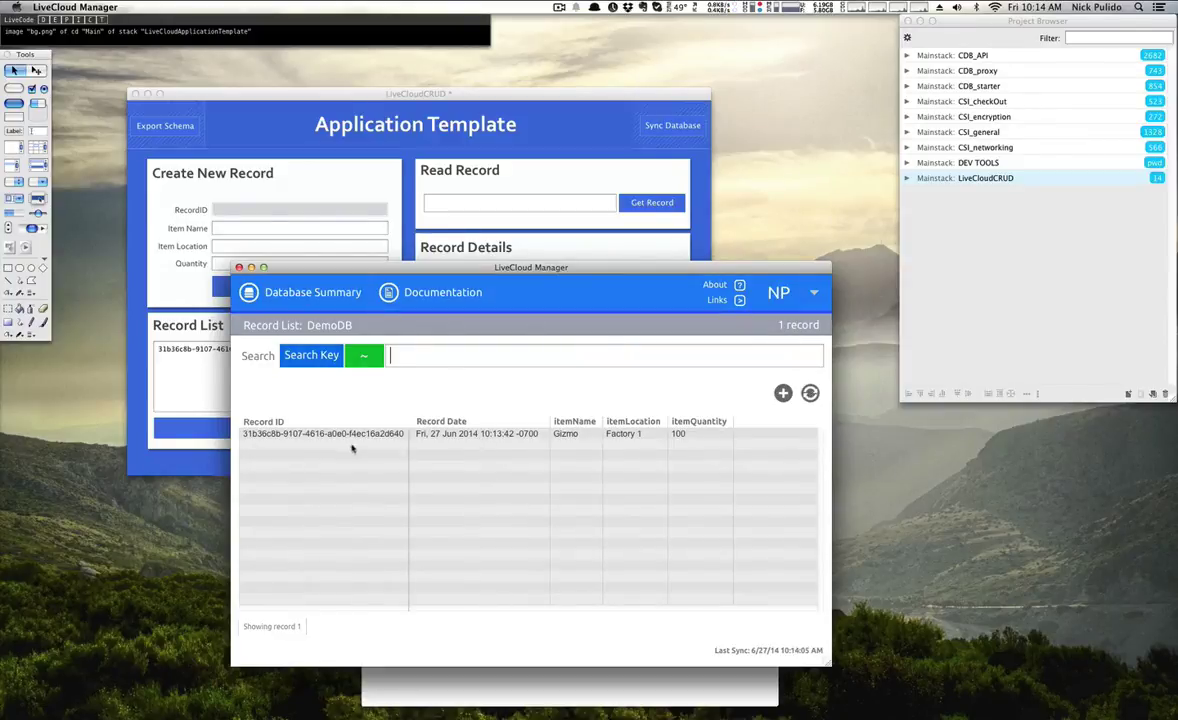
left_click_drag(459, 270, 652, 424)
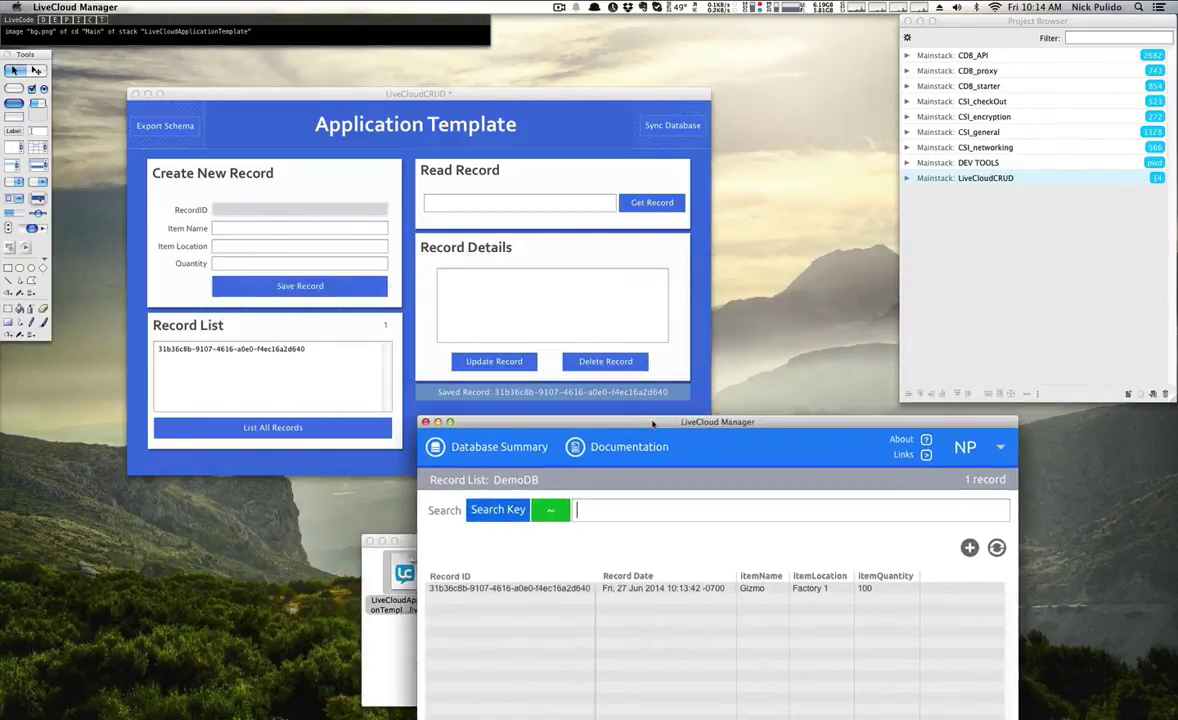
double_click(661, 589)
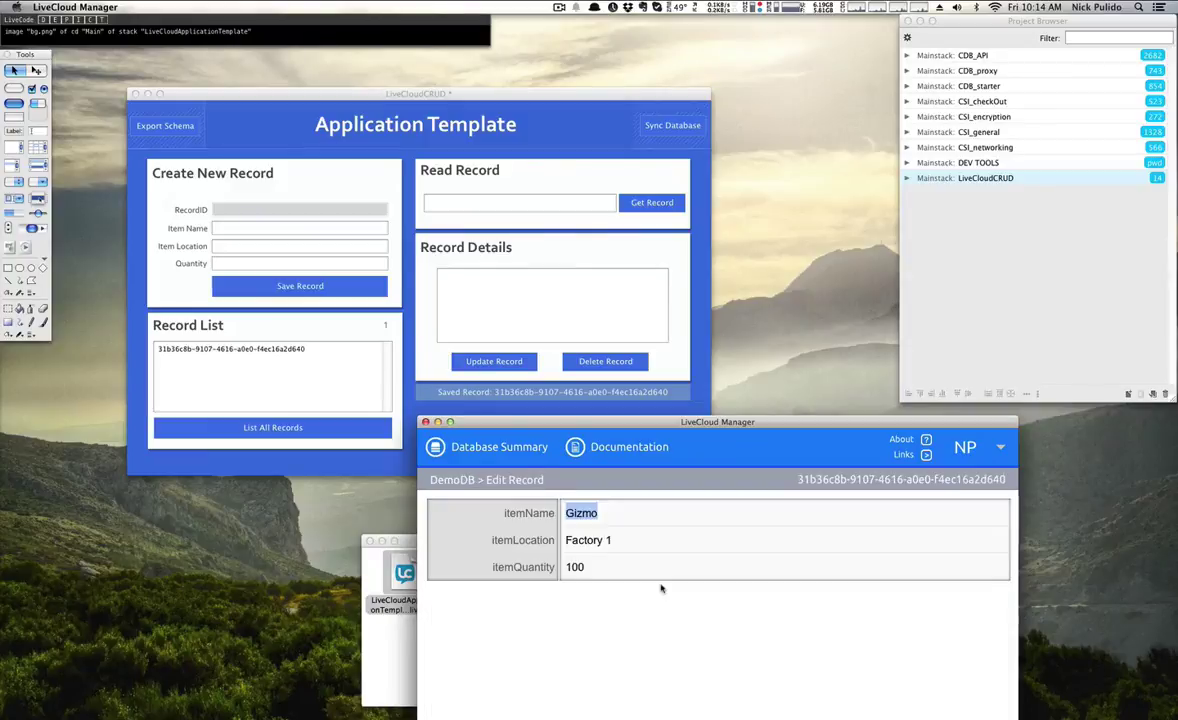
left_click(606, 567)
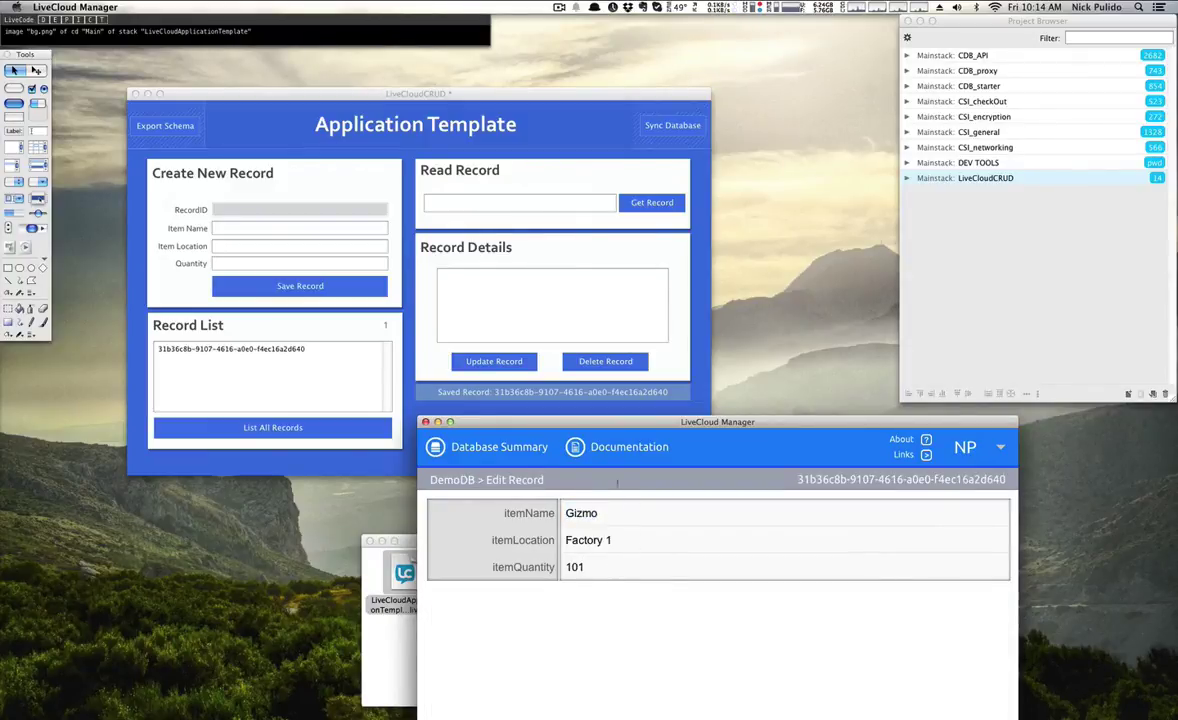
left_click_drag(690, 424, 652, 165)
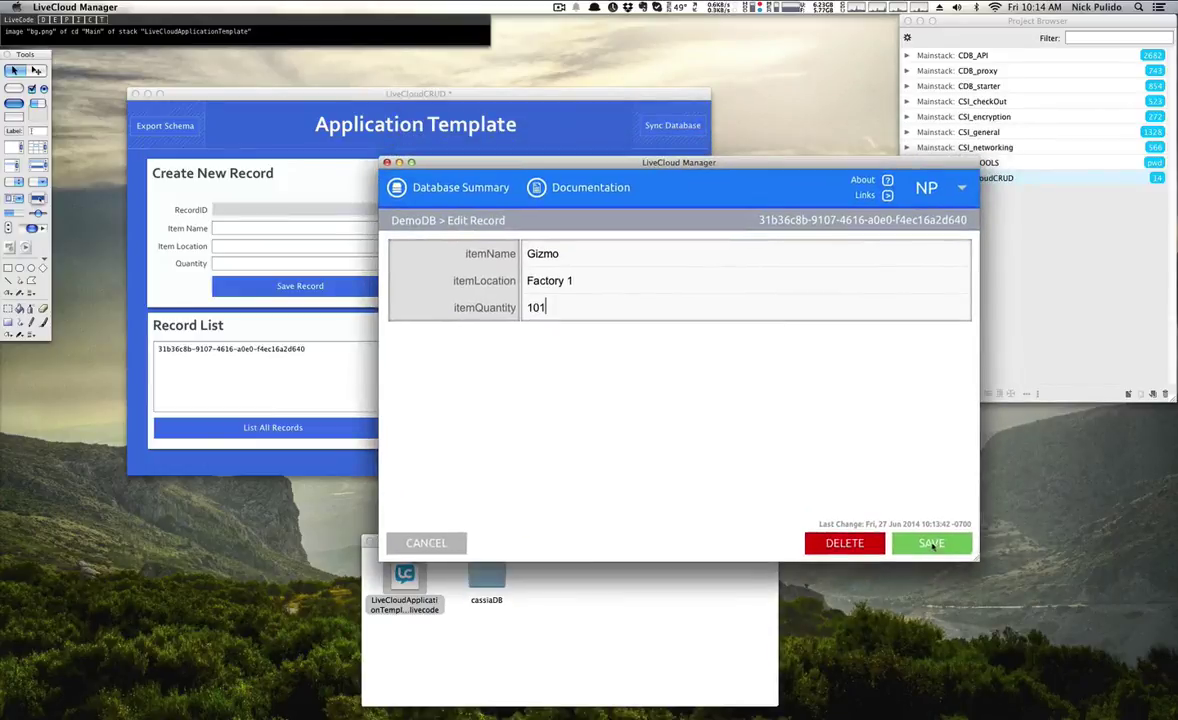
left_click(935, 553)
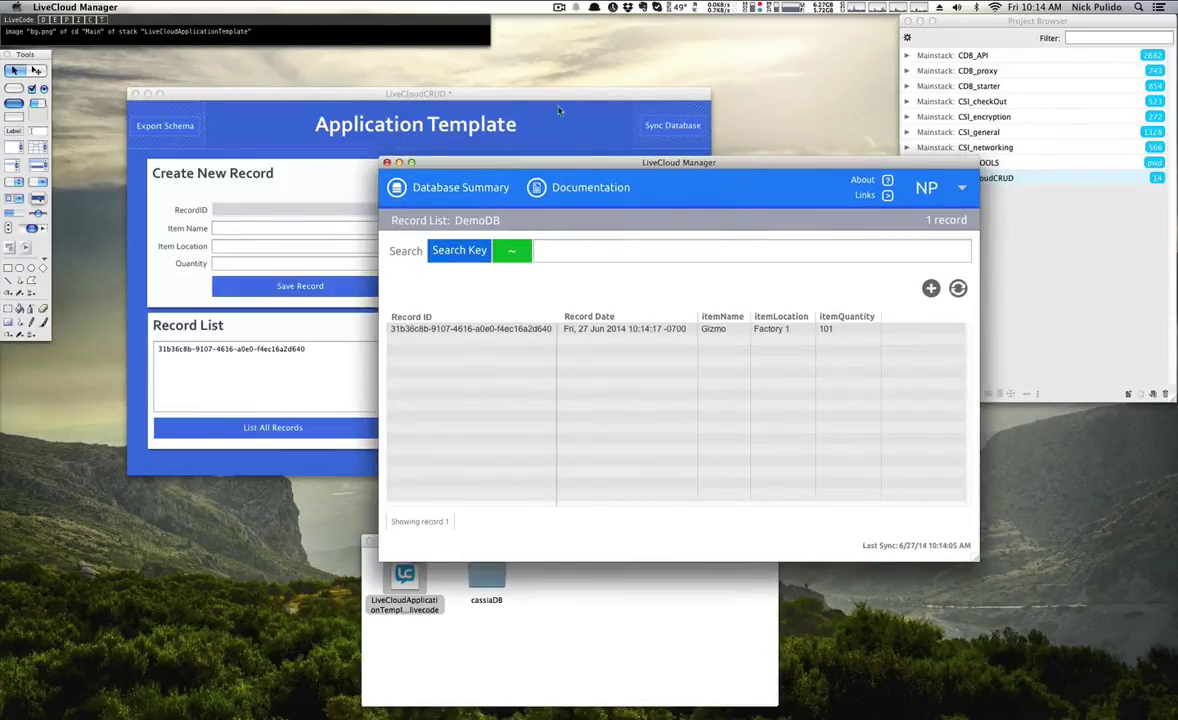
left_click(563, 103)
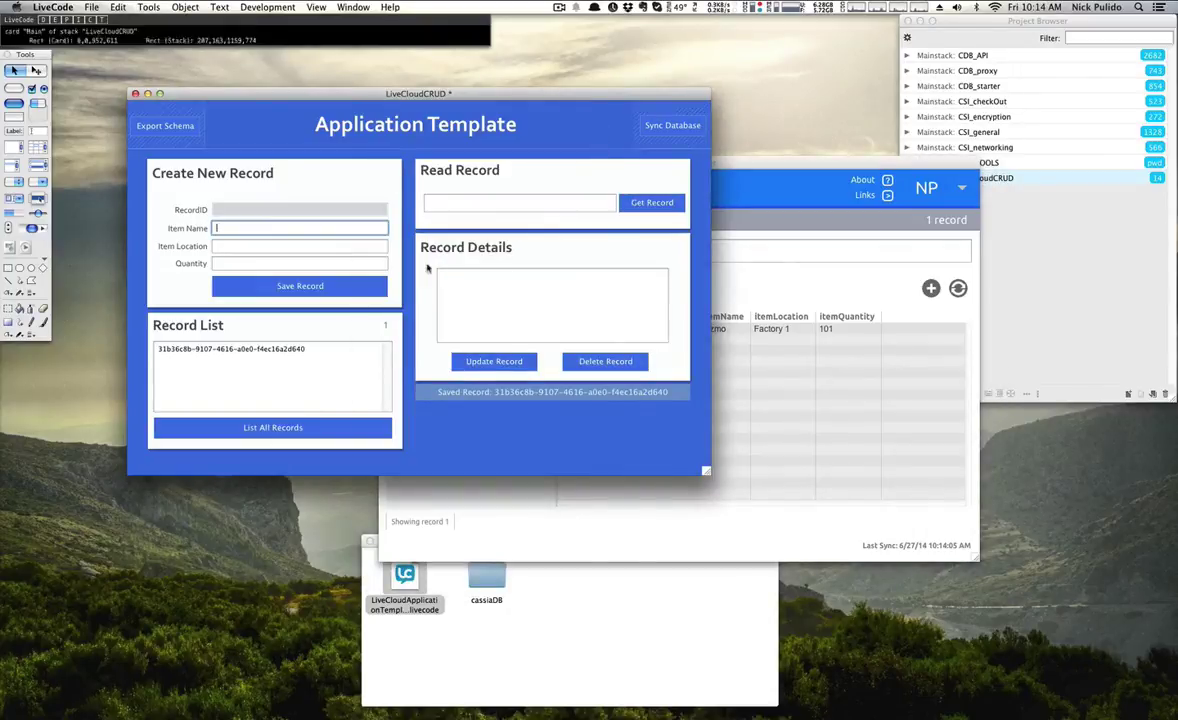
Fetch the Gizmo record by its ID into Record Details, showing itemQuantity 101.
left_click(324, 349)
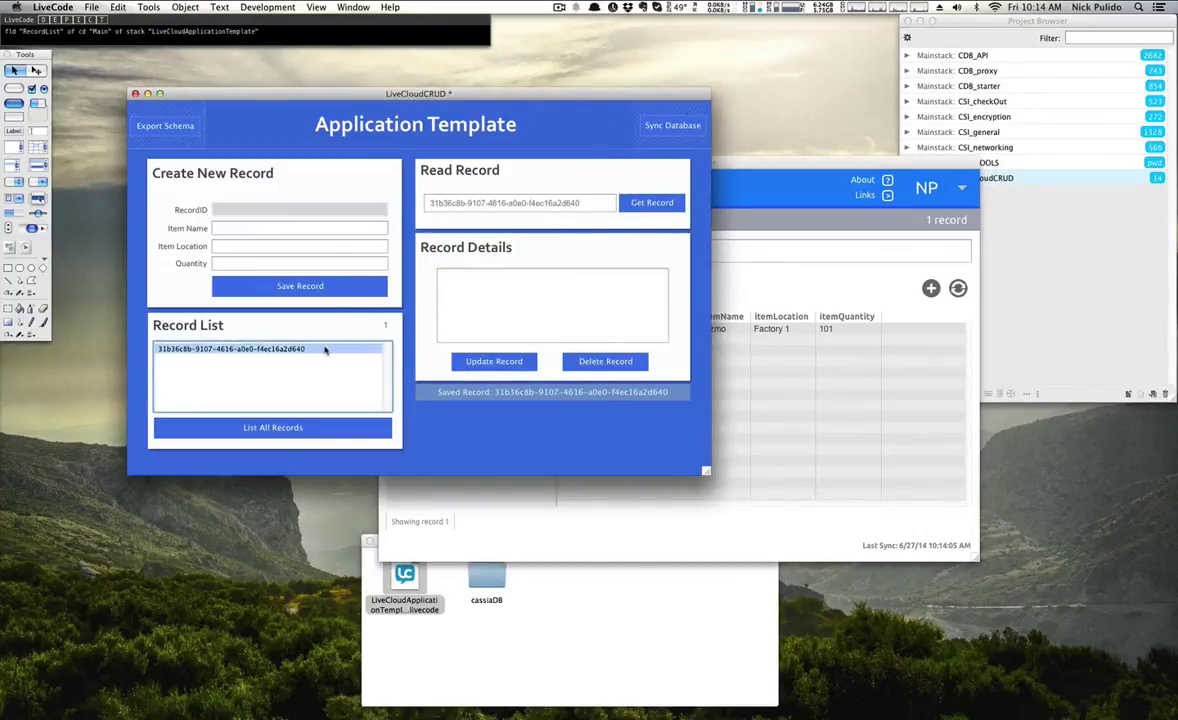
left_click(640, 203)
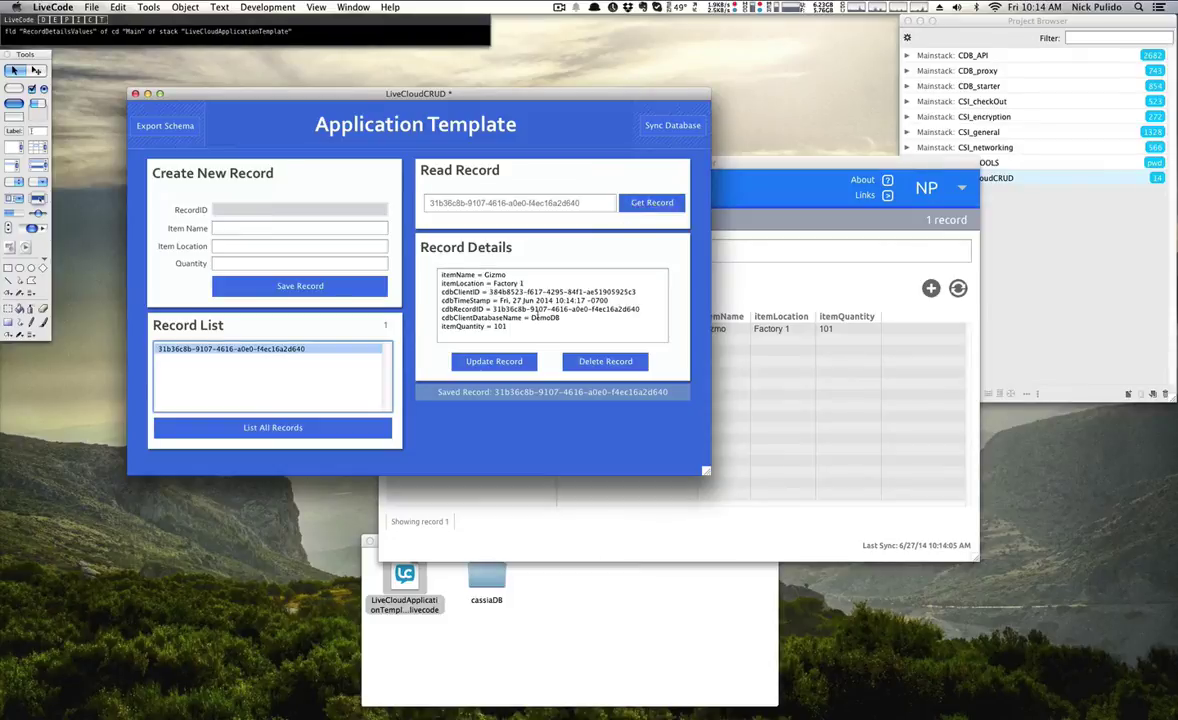
double_click(502, 326)
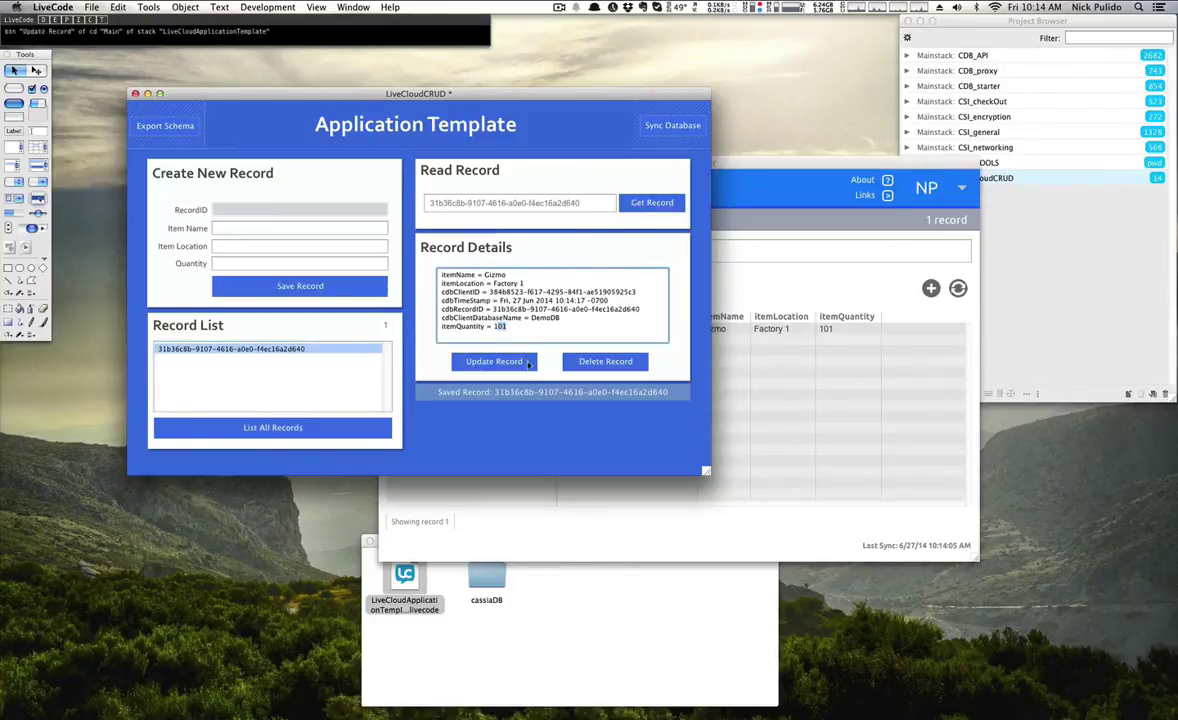
Compare the fetched details with LiveCloud Manager's Gizmo entry, then return to the template app.
left_click(606, 540)
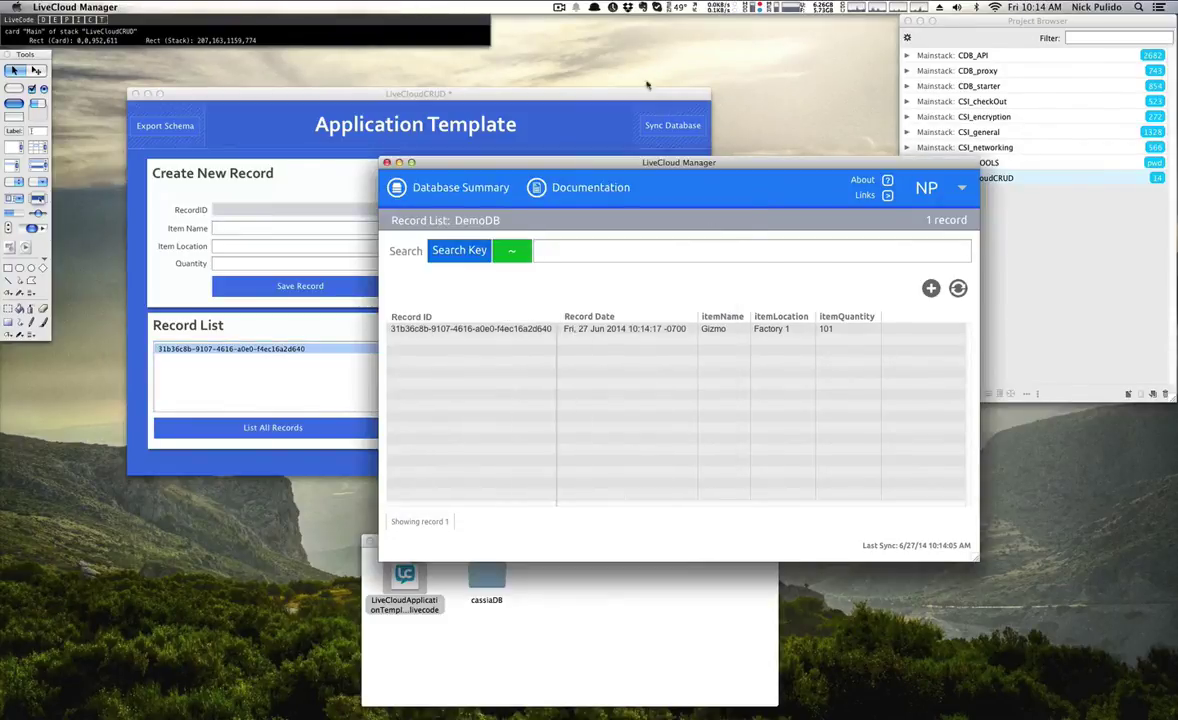
left_click_drag(675, 167, 579, 254)
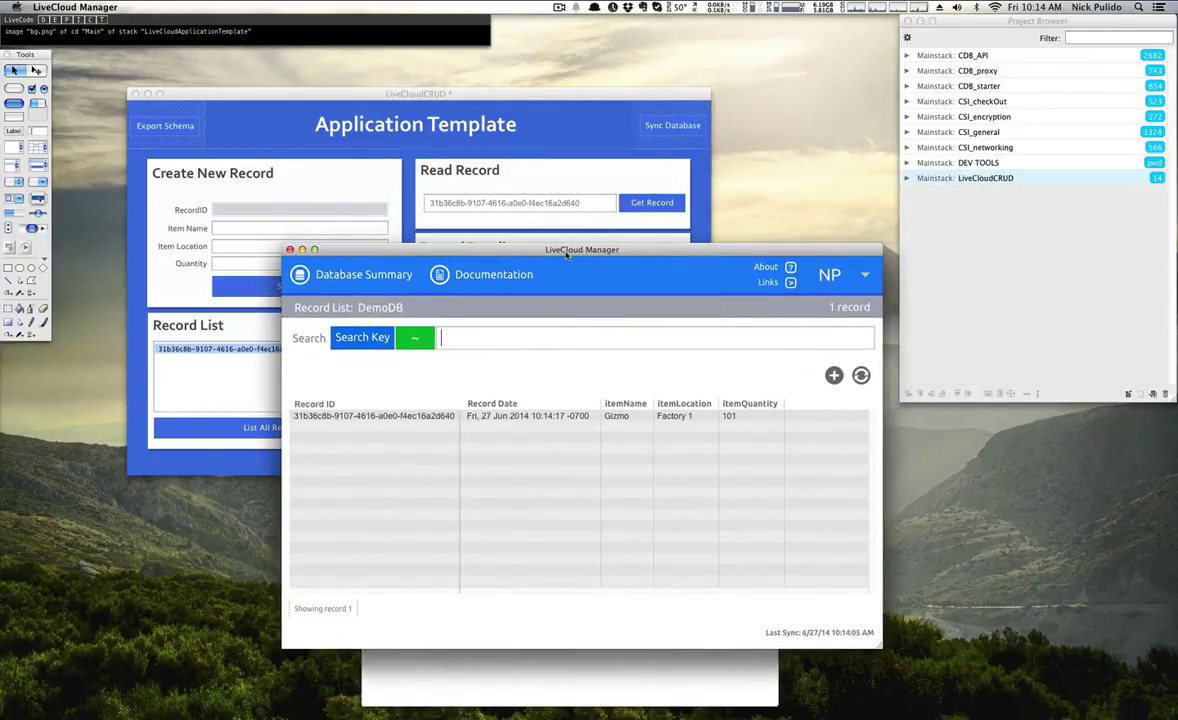
left_click(579, 105)
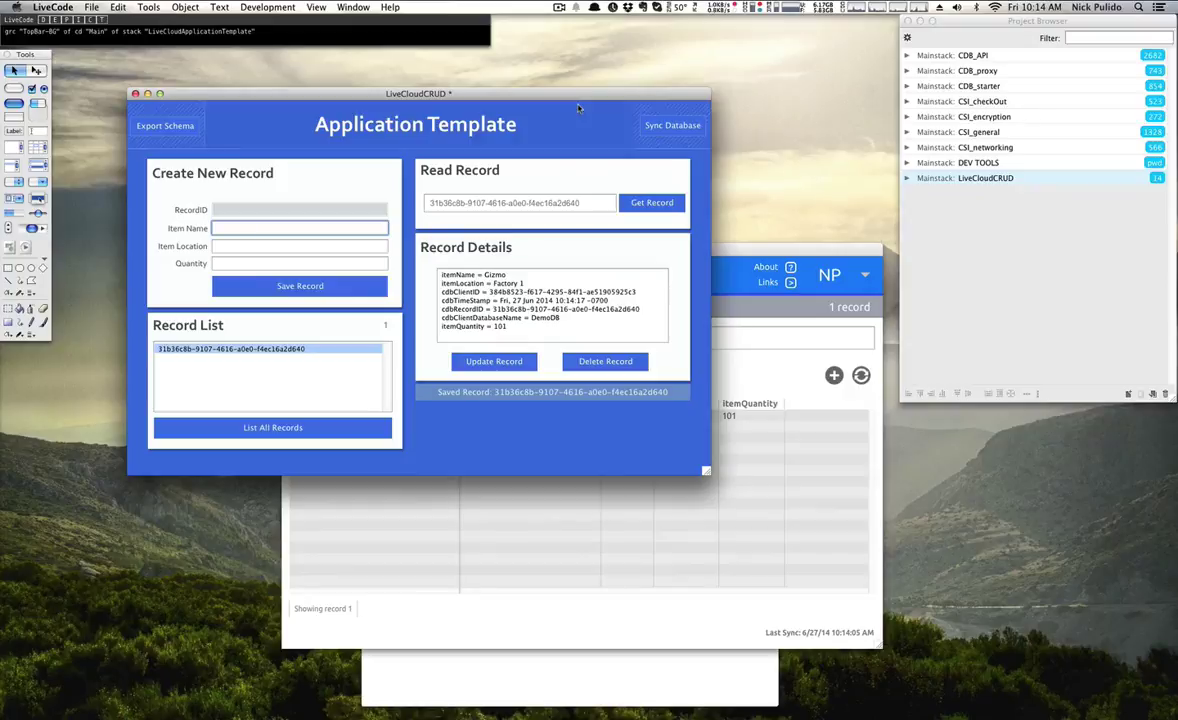